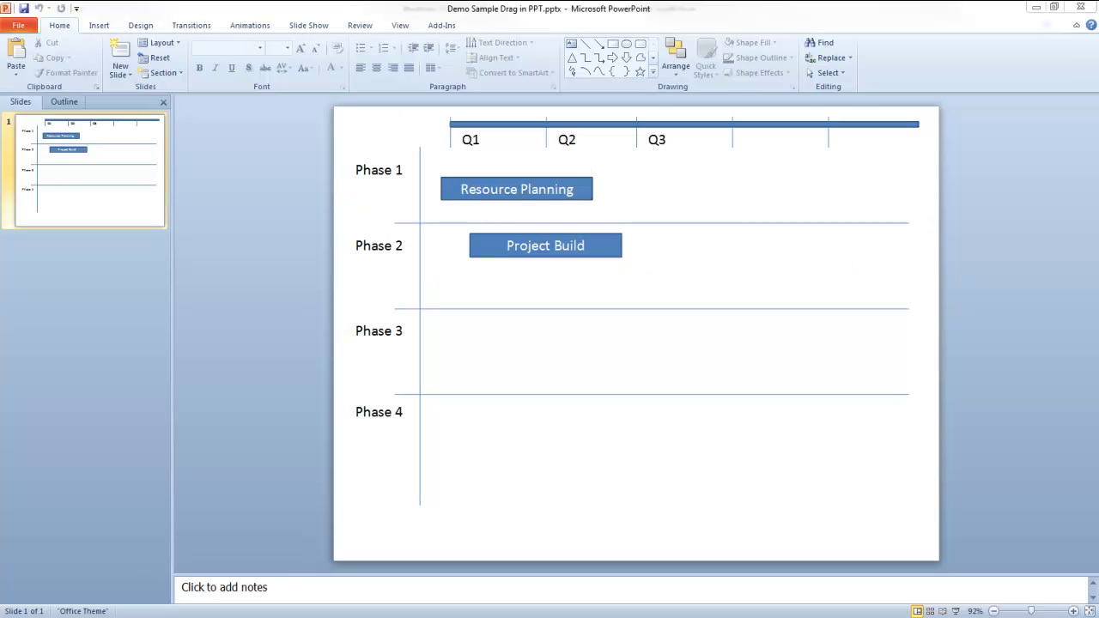
- Duplicate the Project Build bar and place the copy below the original, overlapping Q2 in the Phase 2 row
{"action": "left_click", "coordinate": [513, 256]}
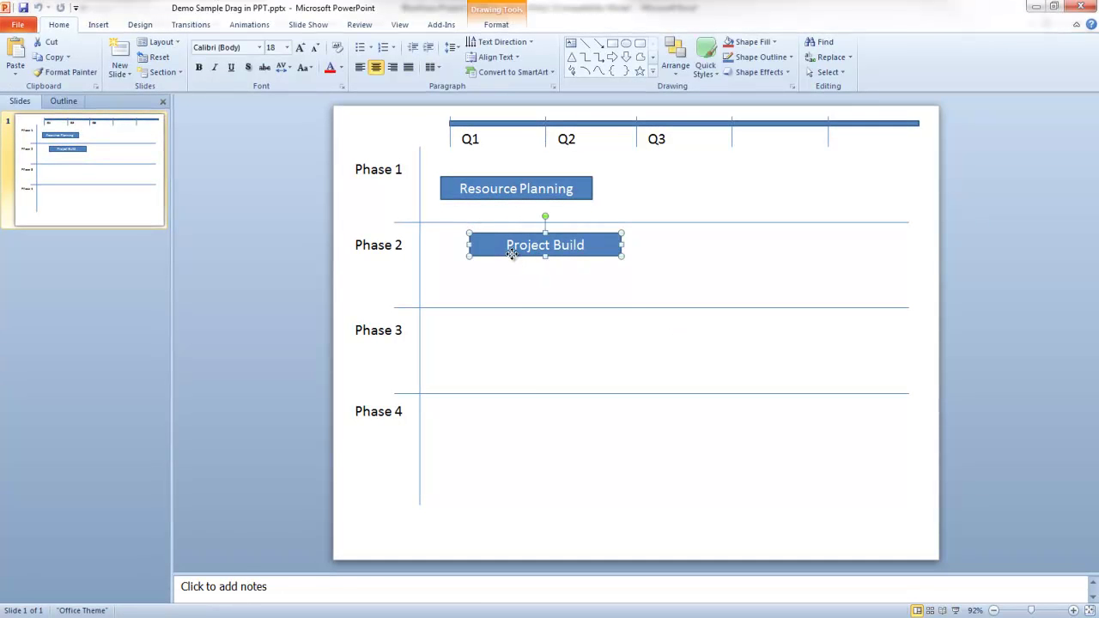
{"action": "right_click", "coordinate": [512, 254]}
{"action": "left_click", "coordinate": [548, 278]}
{"action": "left_click", "coordinate": [699, 284]}
{"action": "key", "text": "ctrl+v"}
{"action": "left_click_drag", "start_coordinate": [605, 268], "coordinate": [644, 302]}
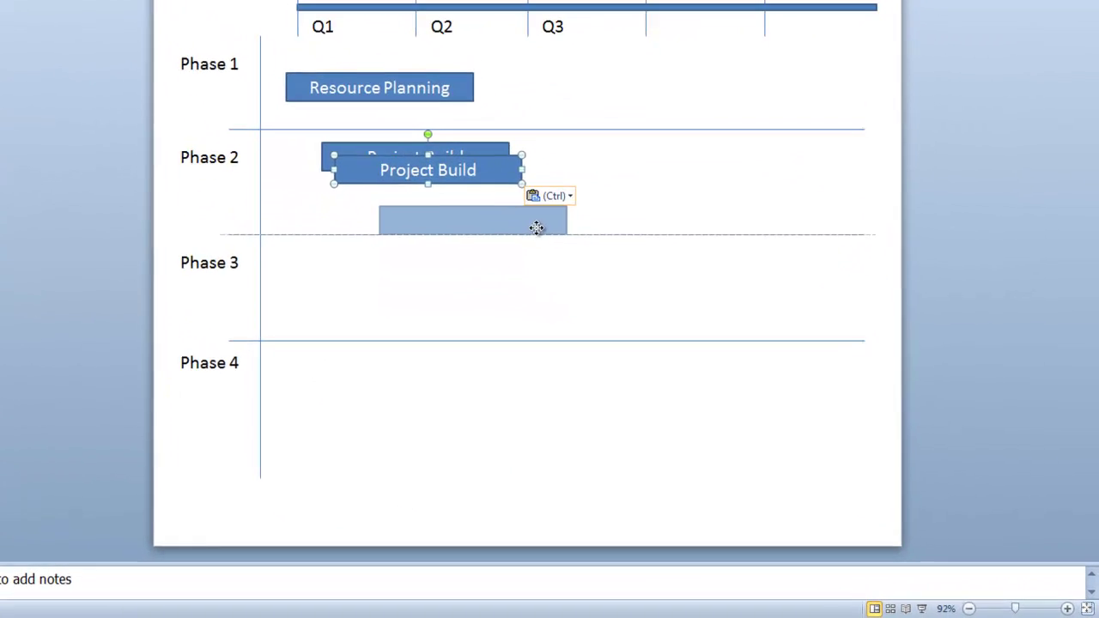
{"action": "left_click_drag", "start_coordinate": [536, 227], "coordinate": [478, 202]}
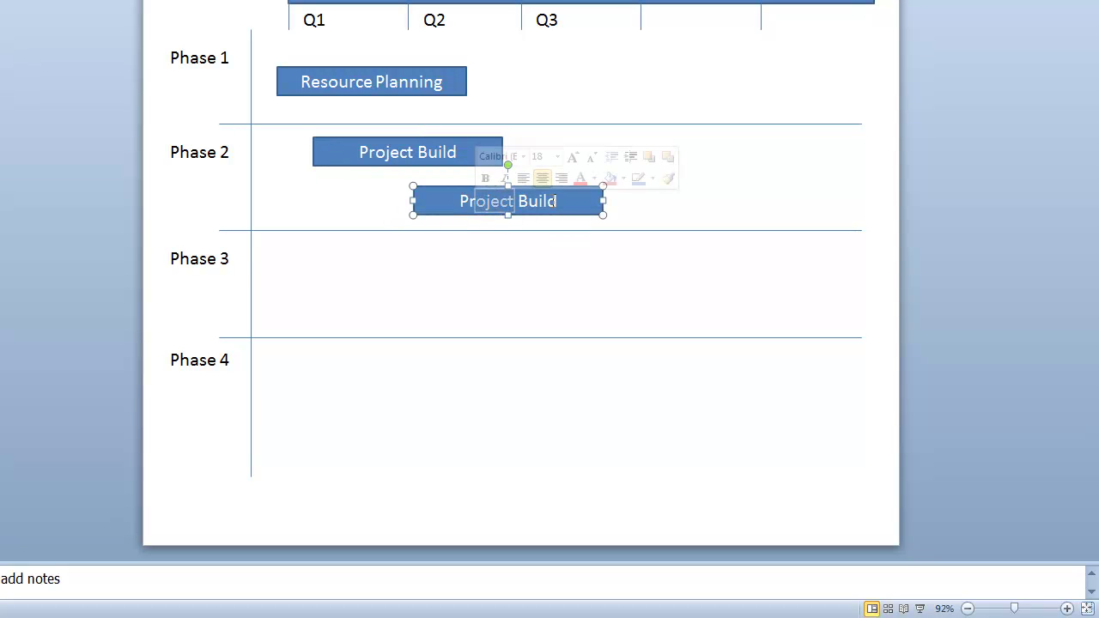
- Replace the text of the copied bar in the Phase 2 row with "Elaboration"
{"action": "left_click_drag", "start_coordinate": [559, 200], "coordinate": [451, 201]}
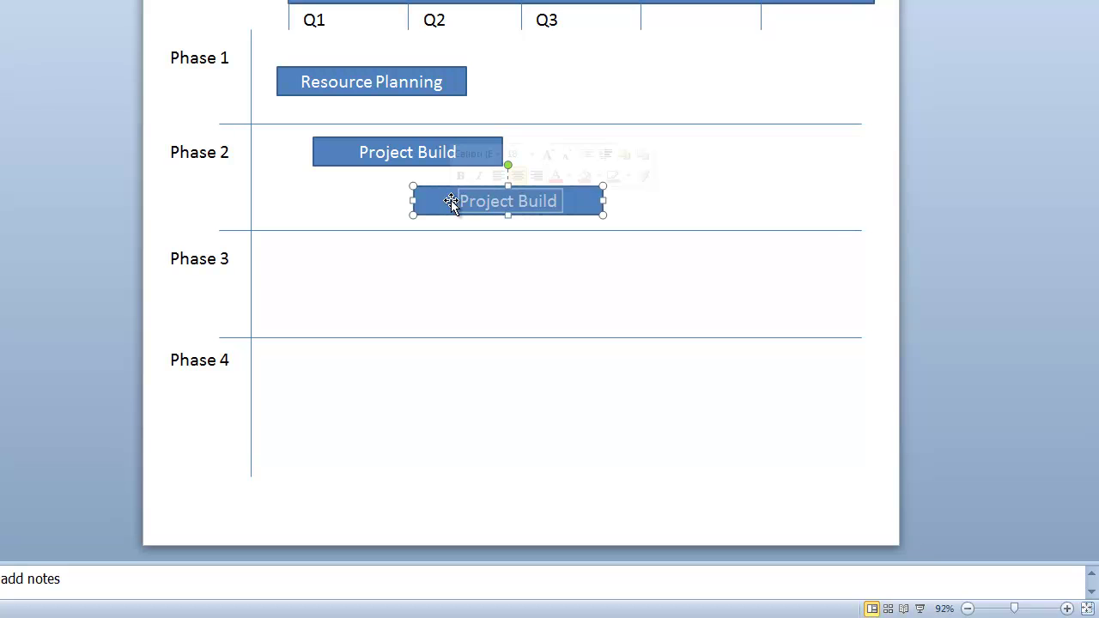
{"action": "key", "text": "BackSpace"}
{"action": "type", "text": "Elaboeration"}
{"action": "key", "text": "BackSpace"}
{"action": "key", "text": "BackSpace"}
{"action": "key", "text": "BackSpace"}
{"action": "key", "text": "BackSpace"}
{"action": "key", "text": "BackSpace"}
{"action": "key", "text": "BackSpace"}
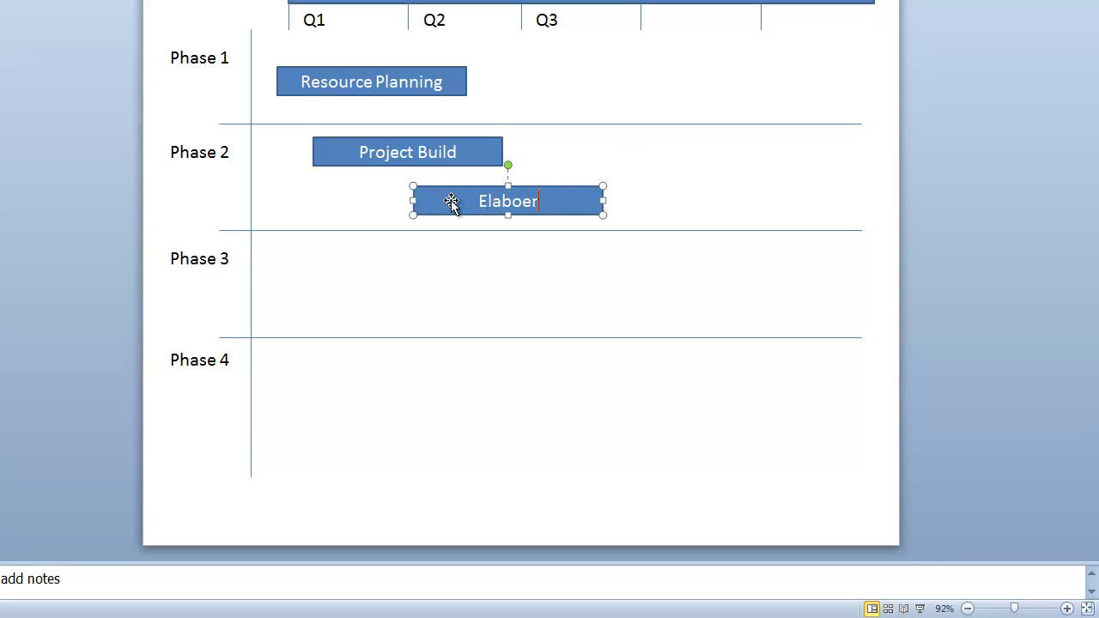
{"action": "key", "text": "BackSpace"}
{"action": "type", "text": "ration"}
{"action": "left_click", "coordinate": [560, 211]}
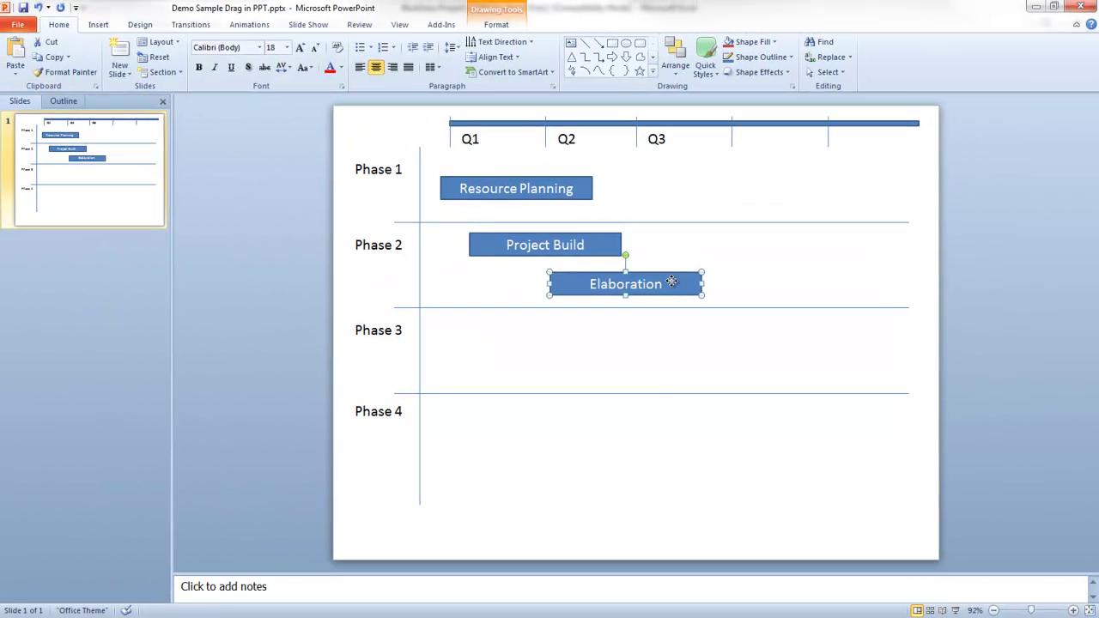
- Fill the Elaboration bar with the standard light green color
{"action": "right_click", "coordinate": [671, 282]}
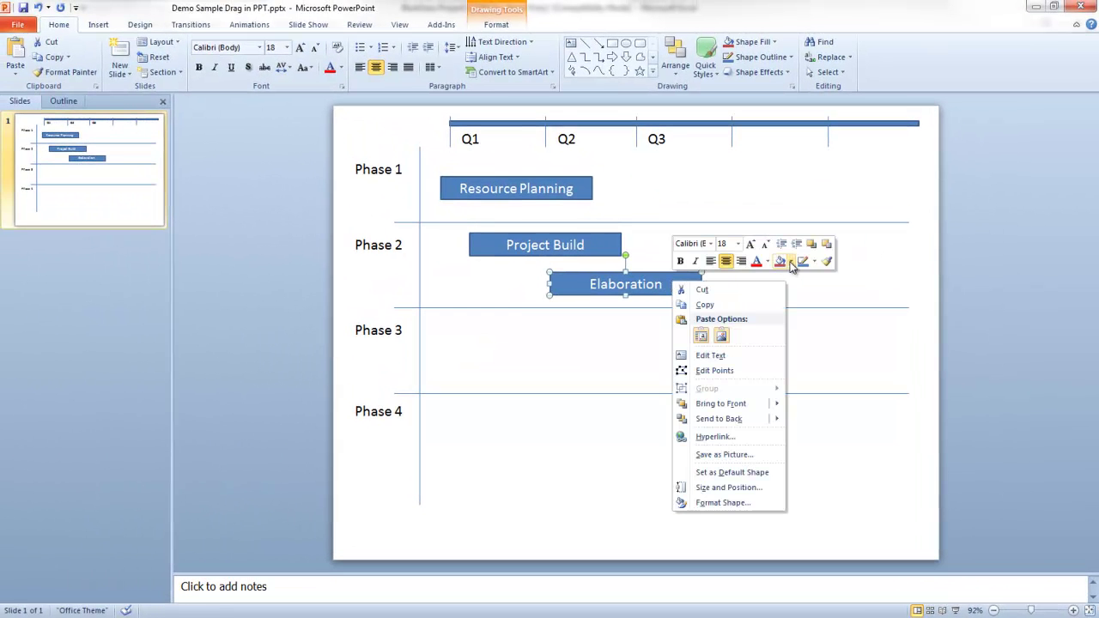
{"action": "left_click", "coordinate": [790, 262]}
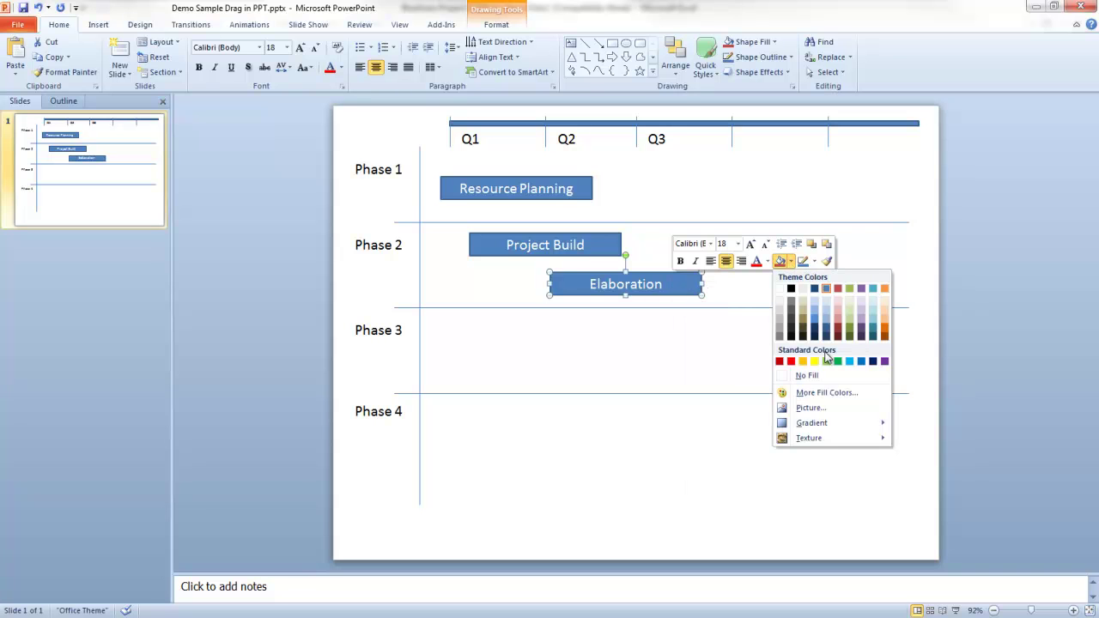
{"action": "left_click", "coordinate": [825, 361]}
{"action": "left_click", "coordinate": [820, 359]}
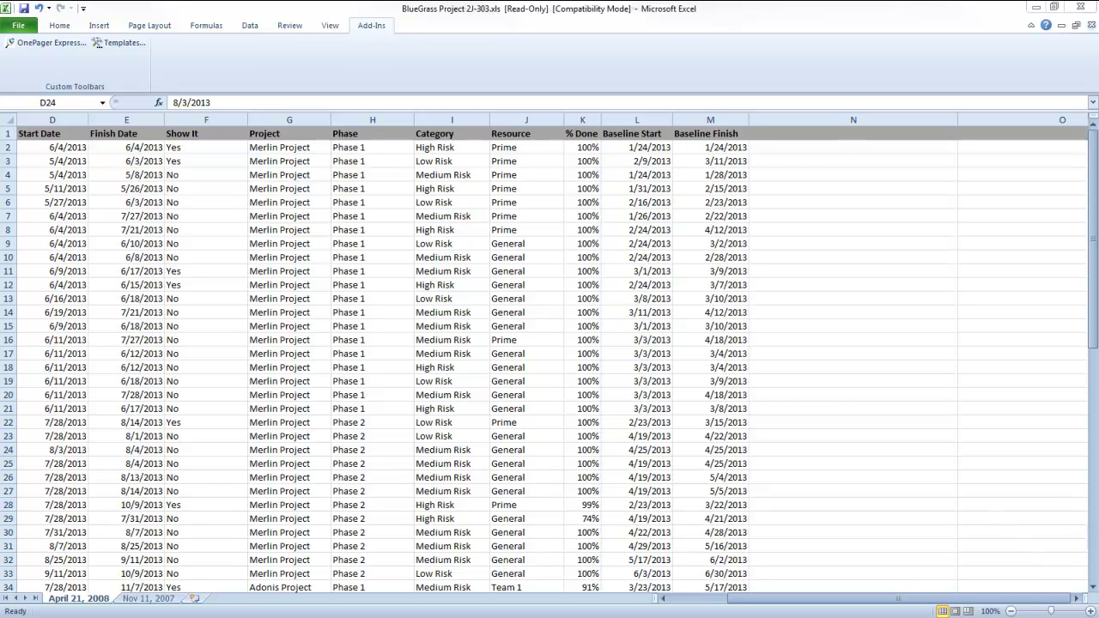
- Switch to the BlueGrass Project 2J-303.xls workbook in Excel and examine the Show It column and its first two task entries
{"action": "left_click", "coordinate": [200, 117]}
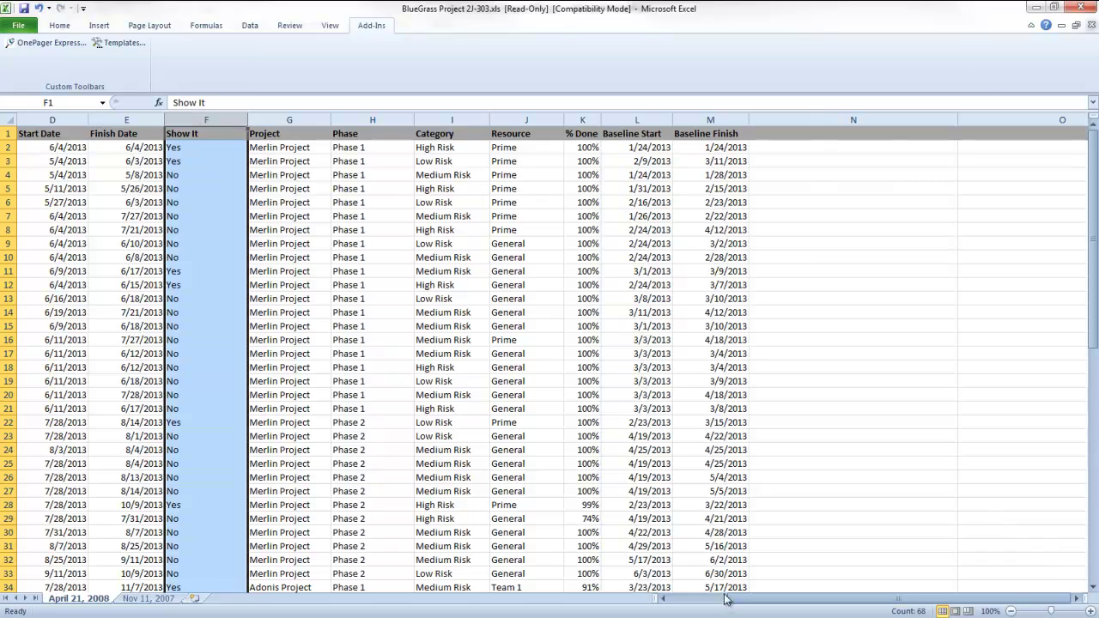
{"action": "left_click_drag", "start_coordinate": [738, 600], "coordinate": [719, 603]}
{"action": "left_click", "coordinate": [394, 148]}
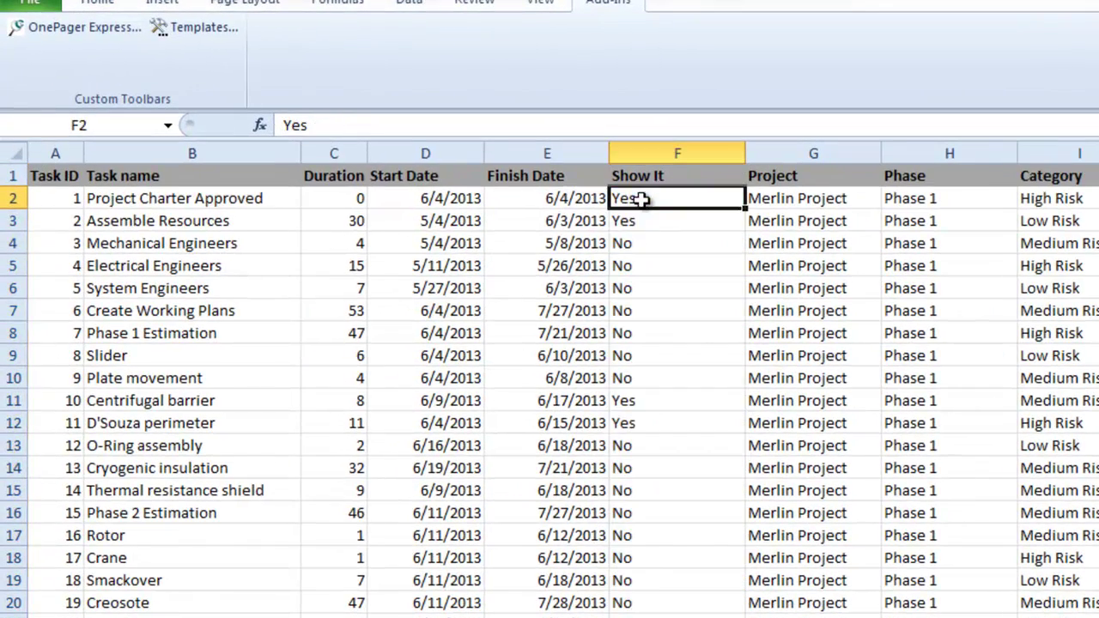
{"action": "left_click", "coordinate": [648, 215]}
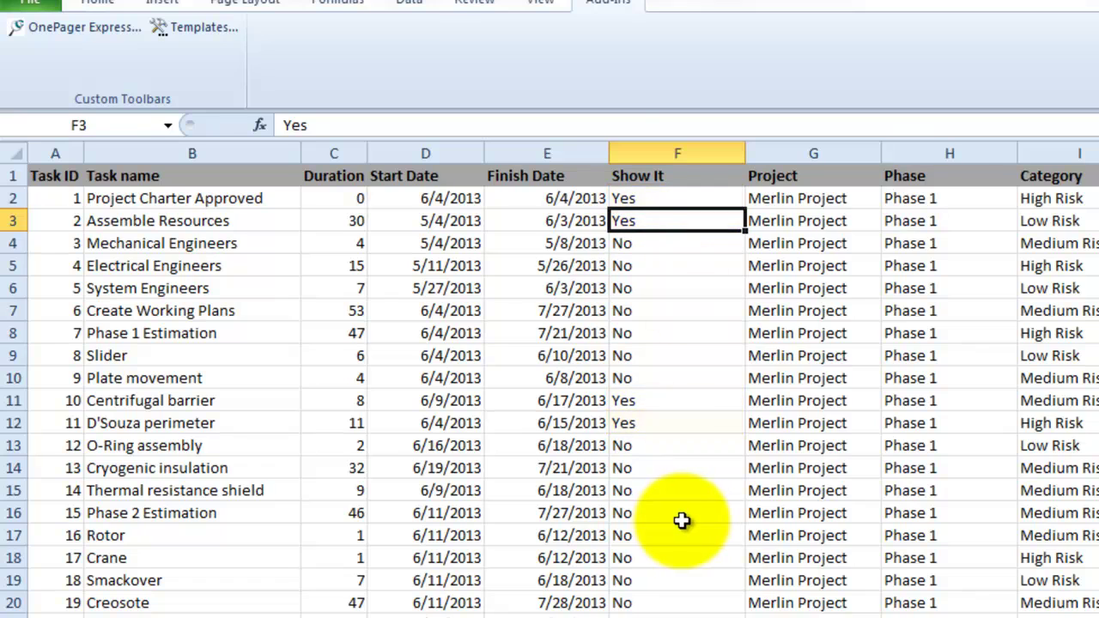
- Launch OnePager Express from Excel and name the new project view "OnePager Express Demonstration"
{"action": "left_click", "coordinate": [86, 27]}
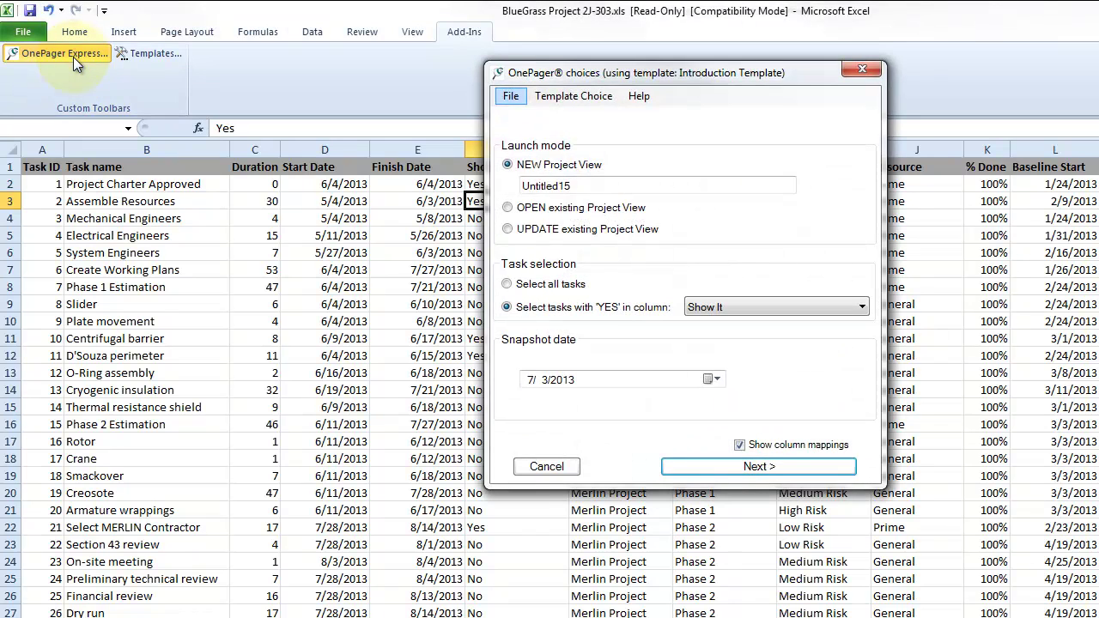
{"action": "double_click", "coordinate": [565, 185]}
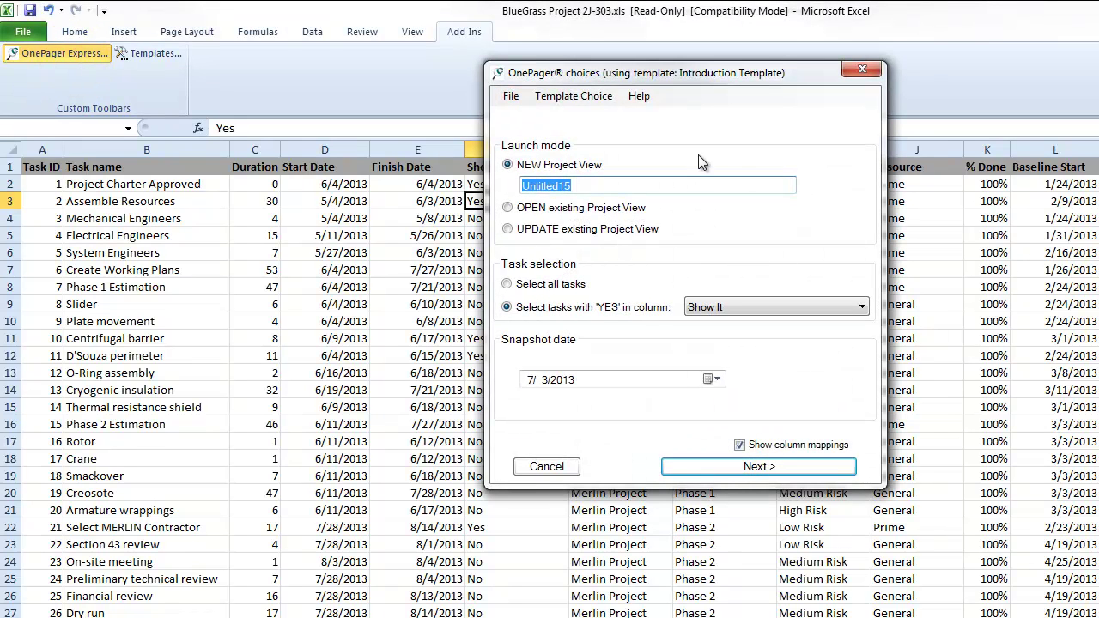
{"action": "type", "text": "OnePage"}
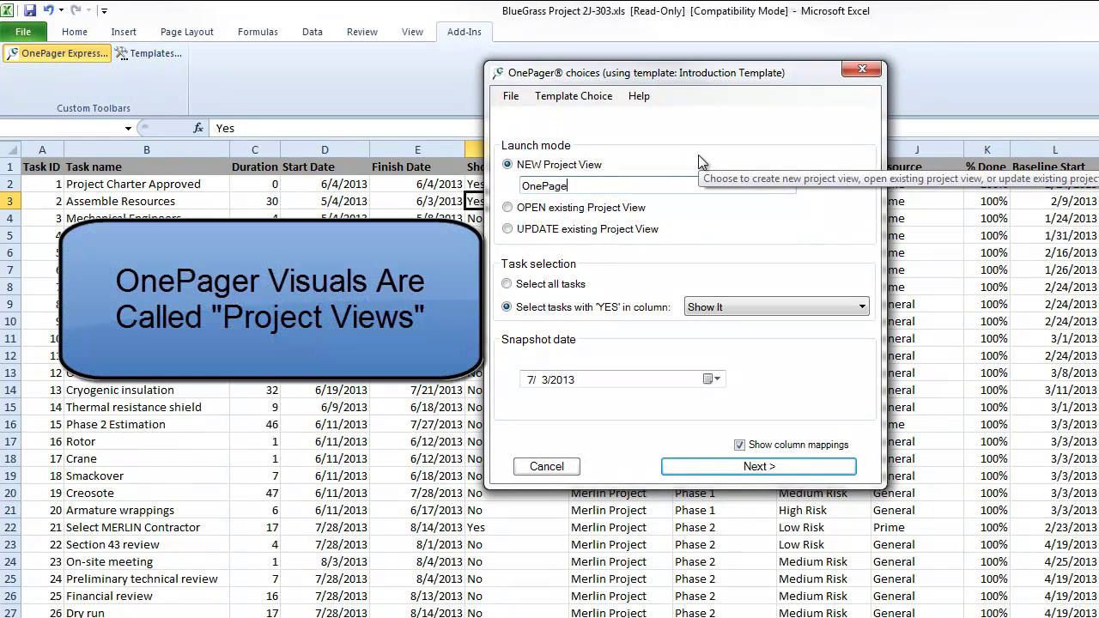
{"action": "type", "text": "r Express De"}
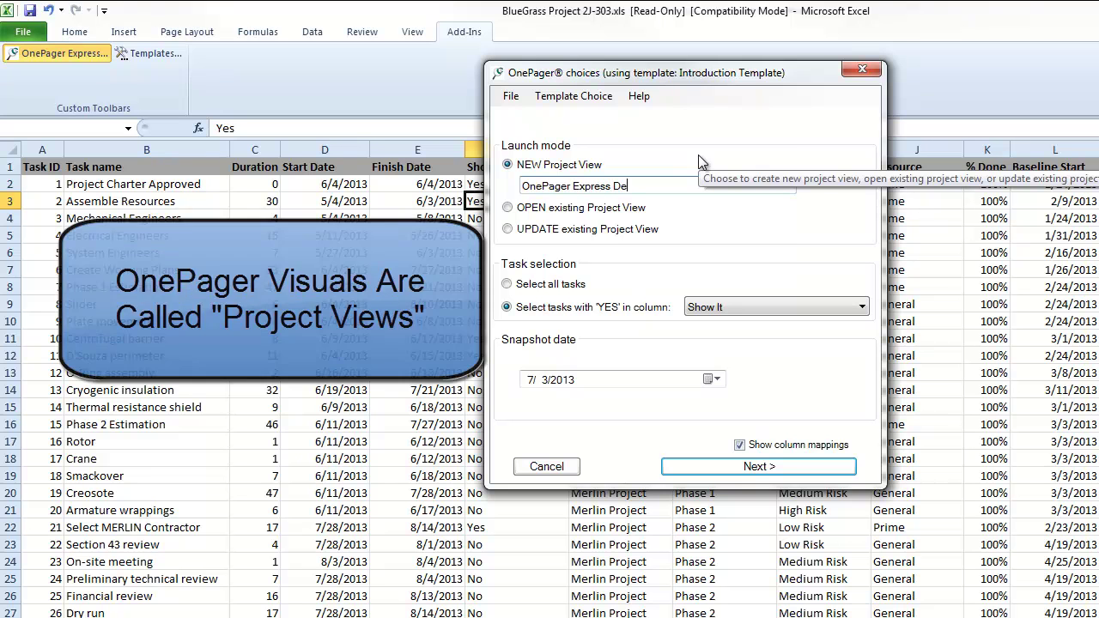
{"action": "type", "text": "monstration"}
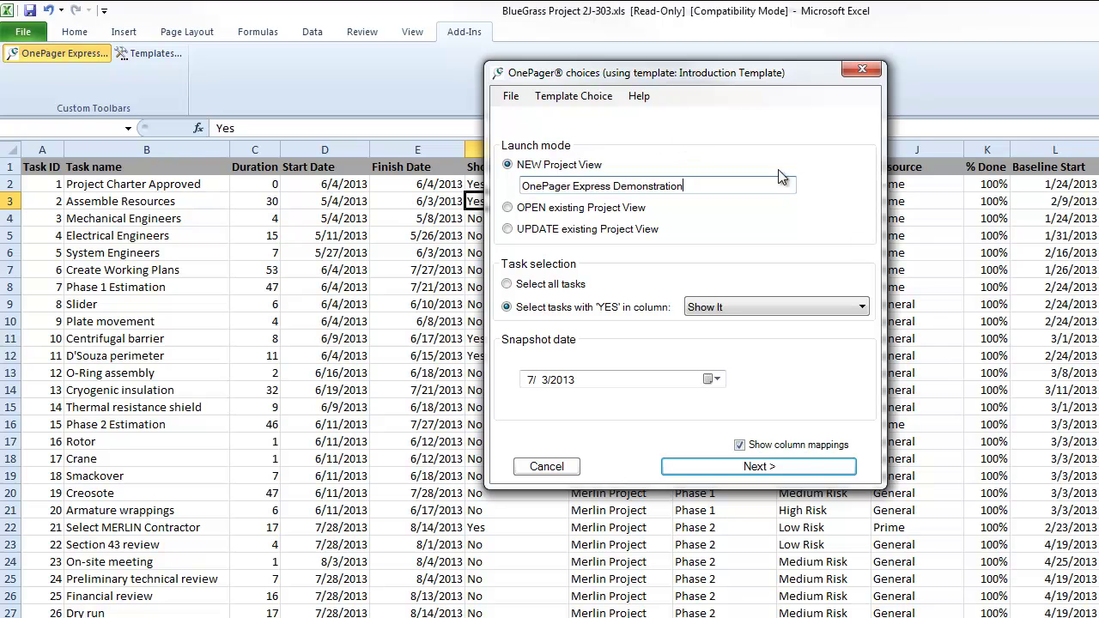
- Choose Show It as the YES column for task selection and keep 7/3/2013 as the snapshot date
{"action": "left_click", "coordinate": [864, 305]}
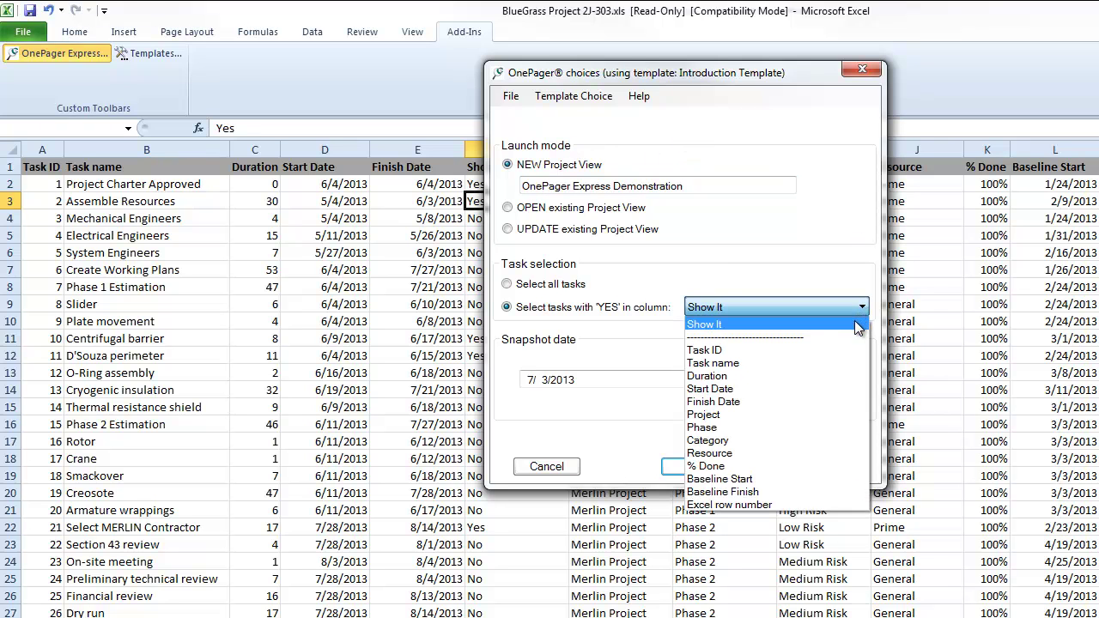
{"action": "left_click", "coordinate": [854, 321]}
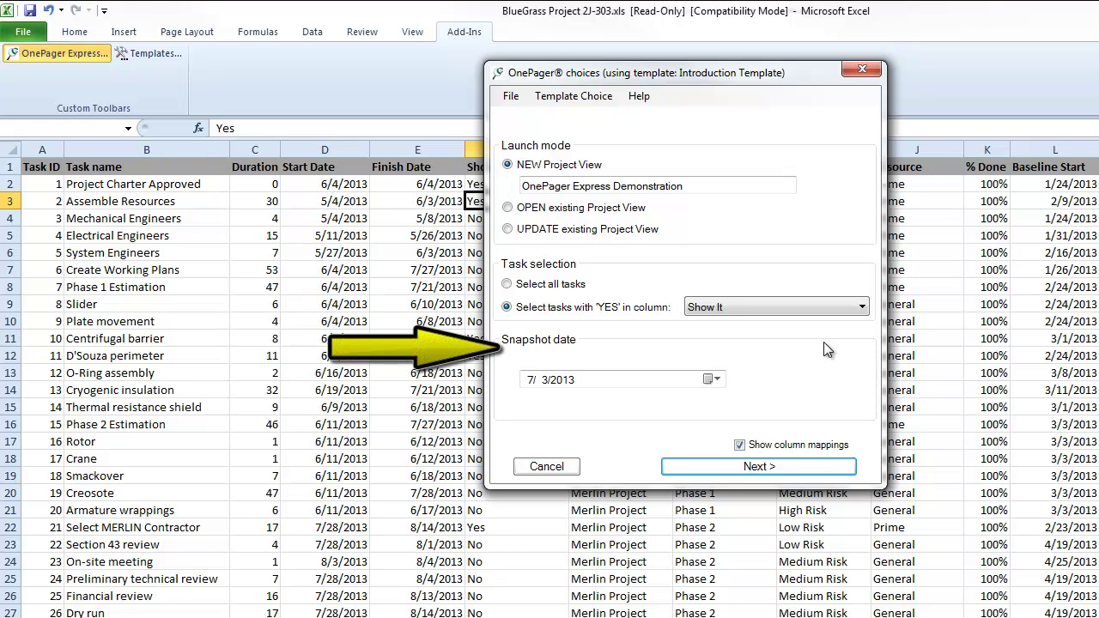
{"action": "left_click", "coordinate": [718, 379]}
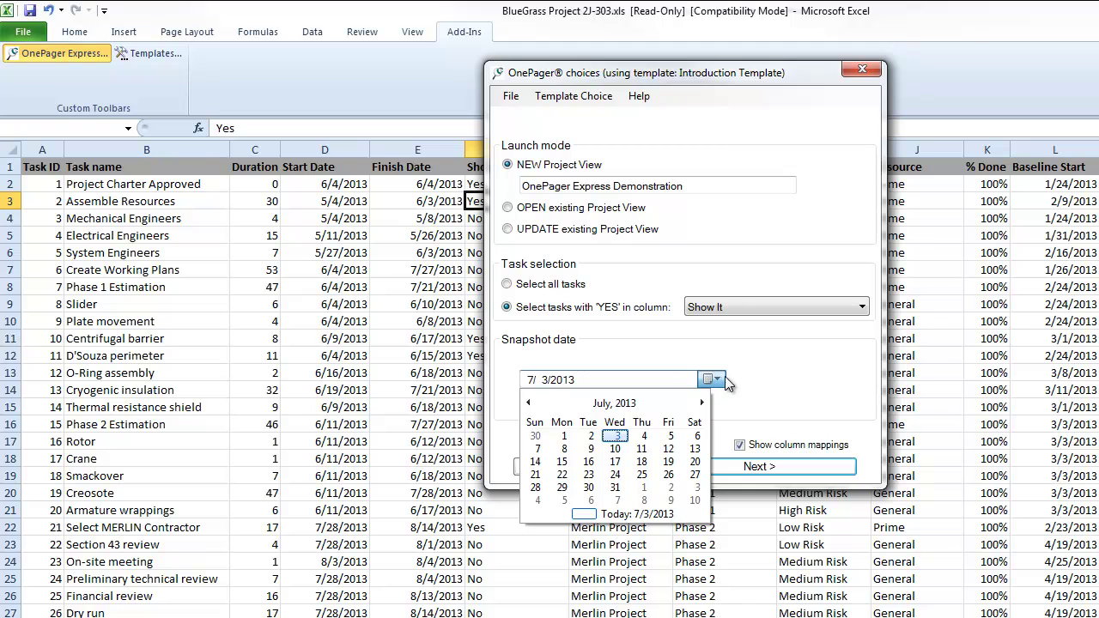
{"action": "left_click", "coordinate": [817, 420]}
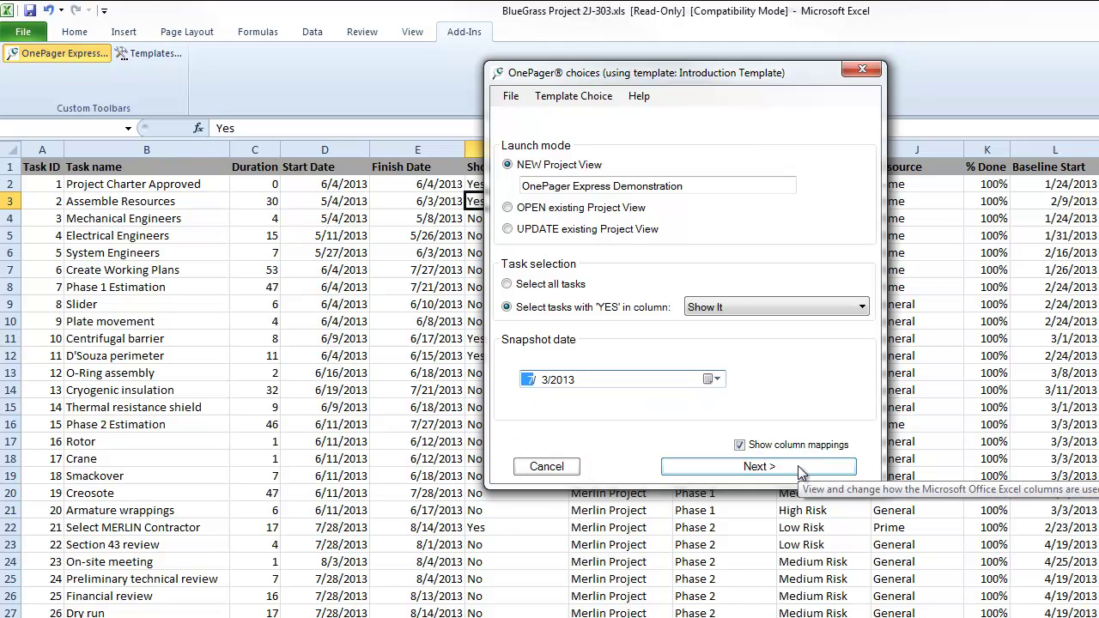
- Accept the column mappings and create the new project view
{"action": "left_click", "coordinate": [797, 465]}
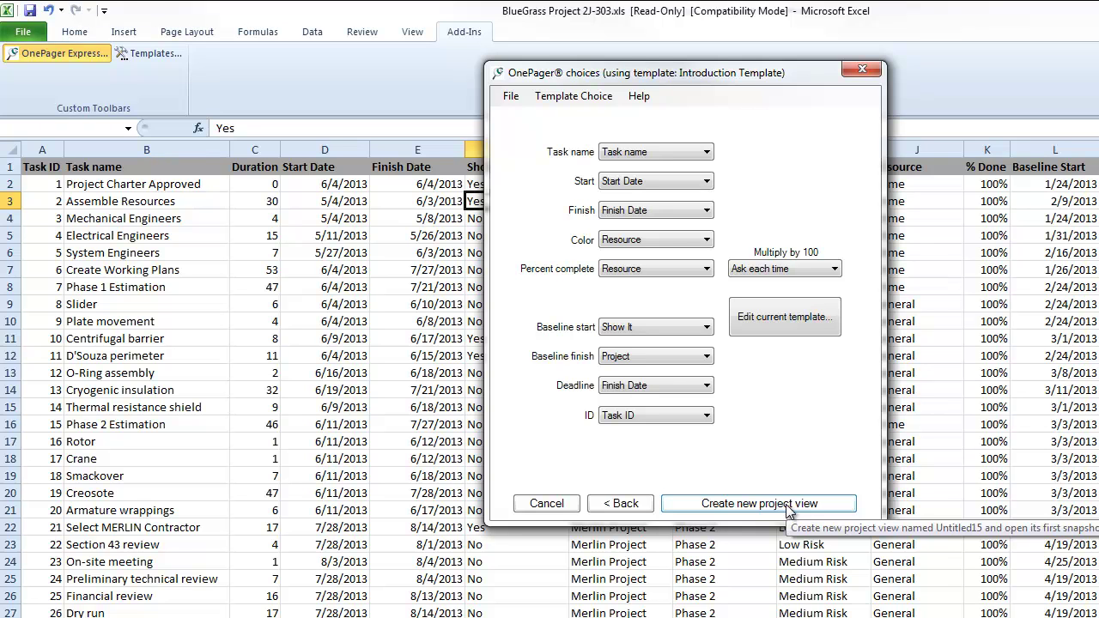
{"action": "left_click", "coordinate": [789, 506]}
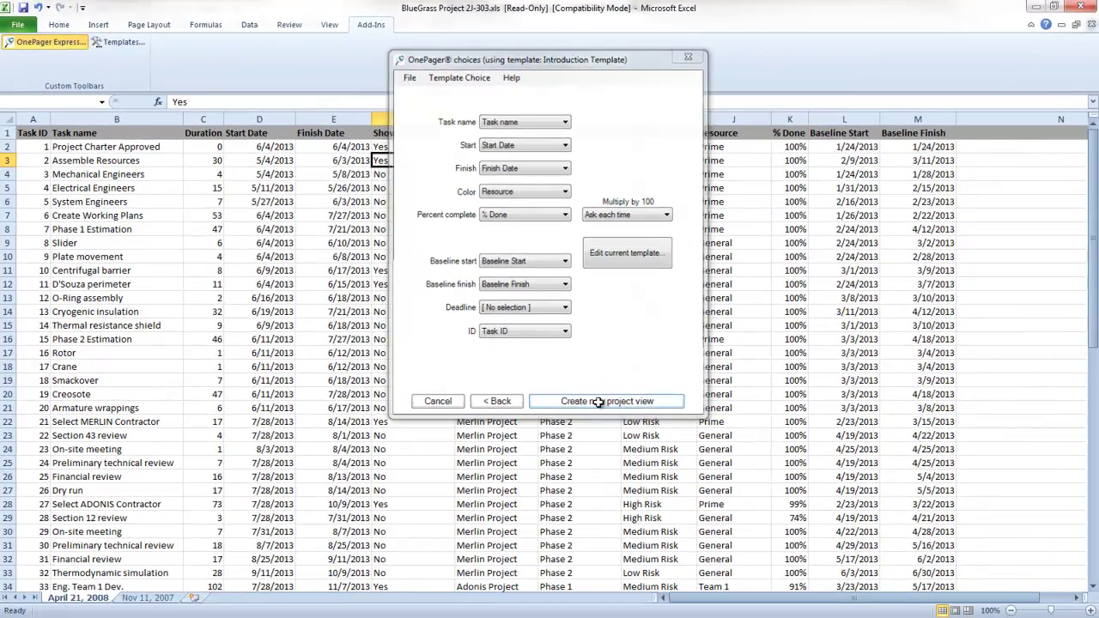
{"action": "left_click", "coordinate": [598, 401]}
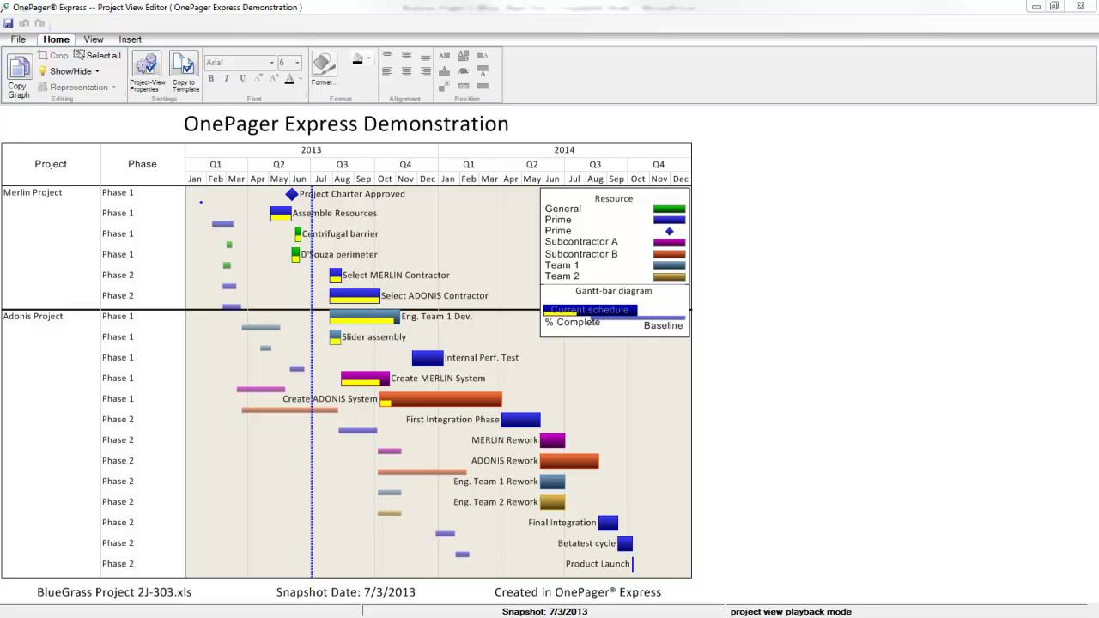
- Select the ADONIS Rework bar and its label in the chart, and clear the selection
{"action": "mouse_move", "coordinate": [589, 462]}
{"action": "left_mouse_down"}
{"action": "mouse_move", "coordinate": [575, 380]}
{"action": "mouse_move", "coordinate": [578, 459]}
{"action": "left_mouse_up"}
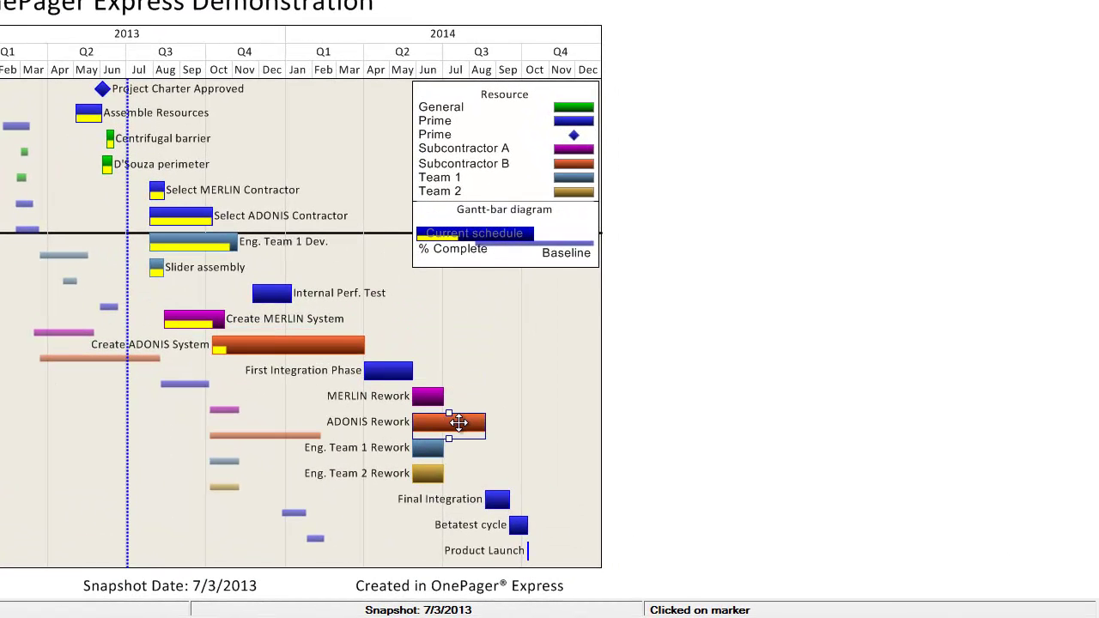
{"action": "left_click", "coordinate": [389, 421]}
{"action": "left_click", "coordinate": [429, 421]}
{"action": "left_click", "coordinate": [578, 382]}
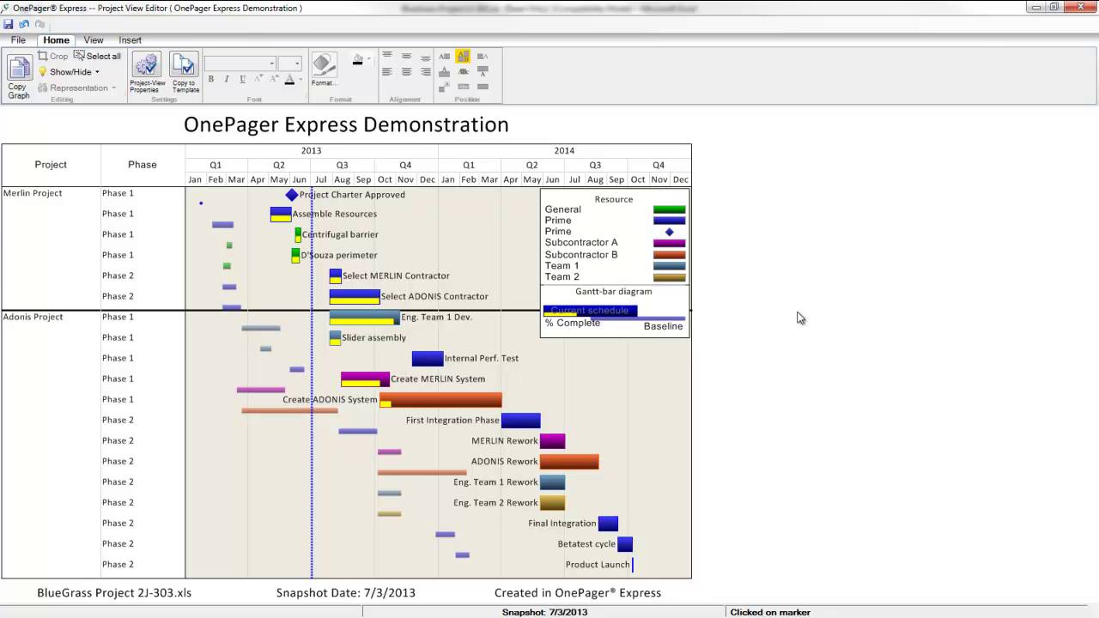
- Reposition the Resource legend slightly lower in the chart and resize it to be taller and narrower
{"action": "mouse_move", "coordinate": [600, 209]}
{"action": "left_mouse_down"}
{"action": "mouse_move", "coordinate": [258, 317]}
{"action": "mouse_move", "coordinate": [484, 290]}
{"action": "mouse_move", "coordinate": [592, 215]}
{"action": "left_mouse_up"}
{"action": "left_click_drag", "start_coordinate": [599, 352], "coordinate": [599, 401]}
{"action": "left_click_drag", "start_coordinate": [534, 301], "coordinate": [563, 300]}
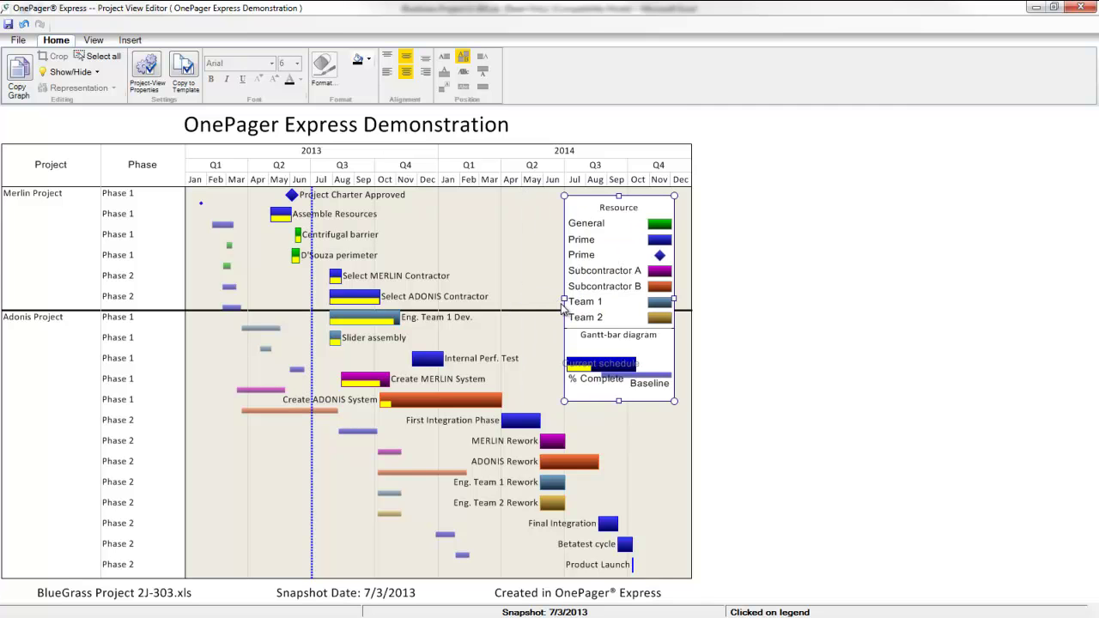
- Change the background color of the Resource legend to light green
{"action": "right_click", "coordinate": [588, 206]}
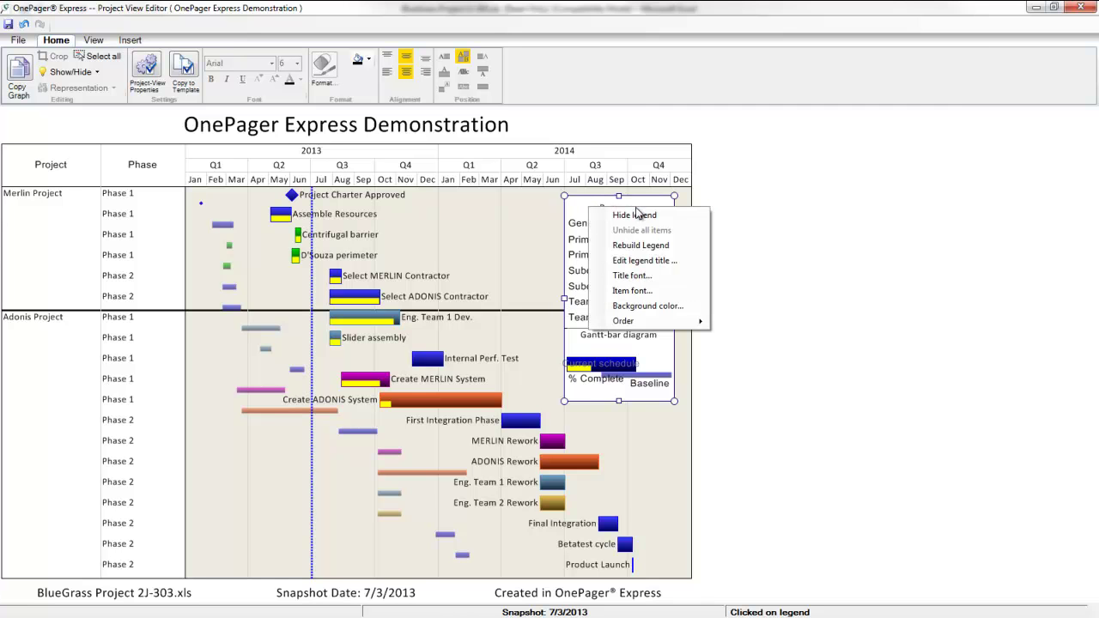
{"action": "left_click", "coordinate": [645, 306]}
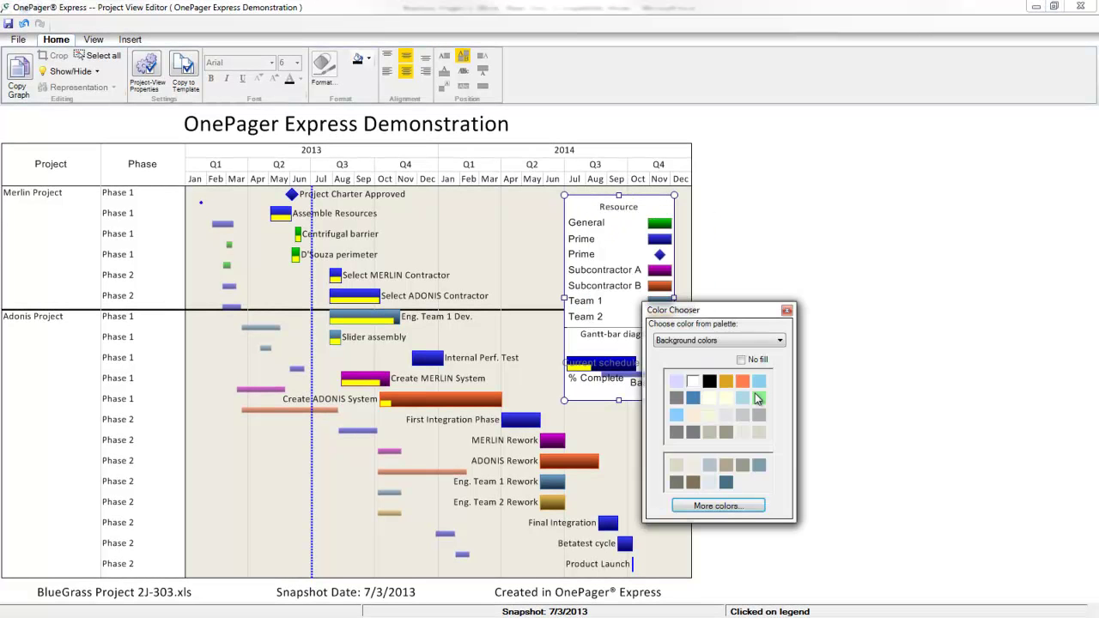
{"action": "left_click", "coordinate": [759, 398]}
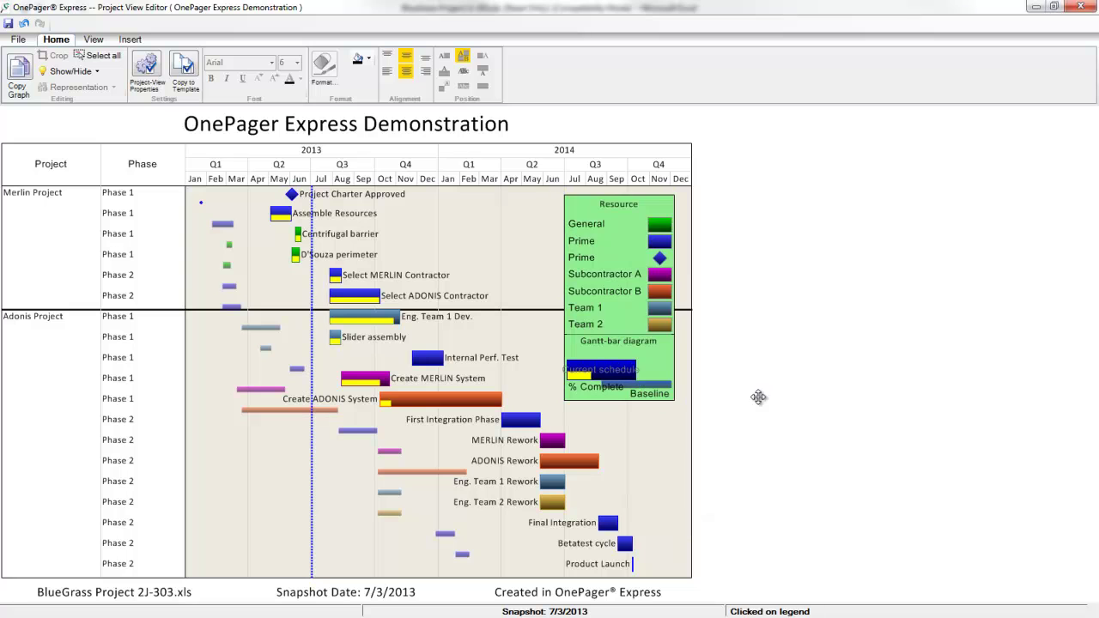
- Check the edit settings of the Prime milestone legend item, accept them as they are, and hide the legend
{"action": "double_click", "coordinate": [575, 257]}
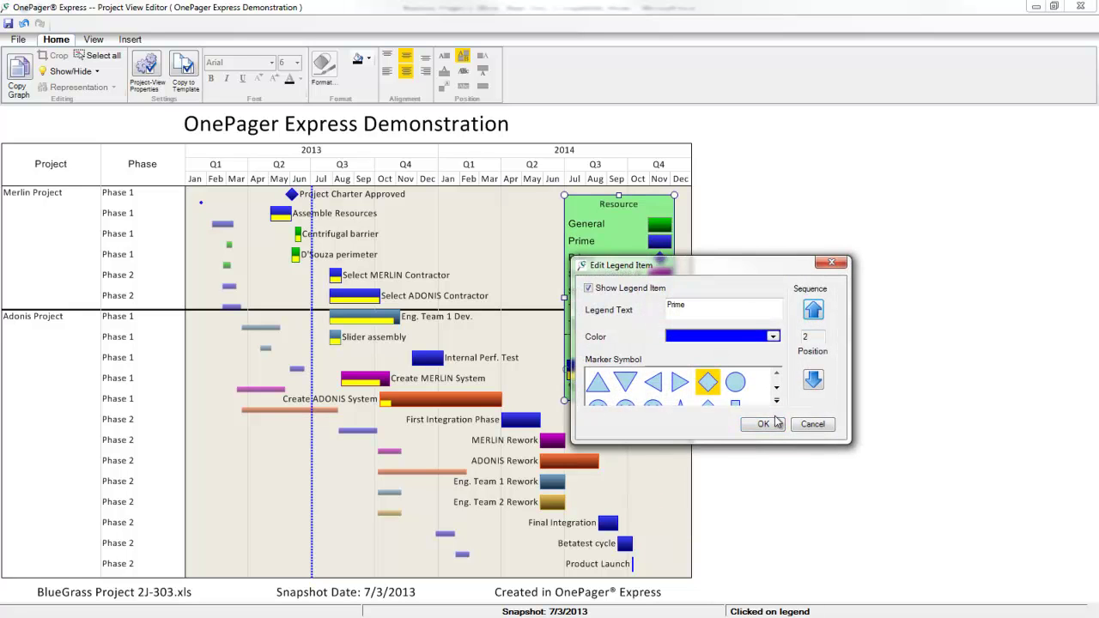
{"action": "left_click", "coordinate": [762, 424]}
{"action": "right_click", "coordinate": [619, 212]}
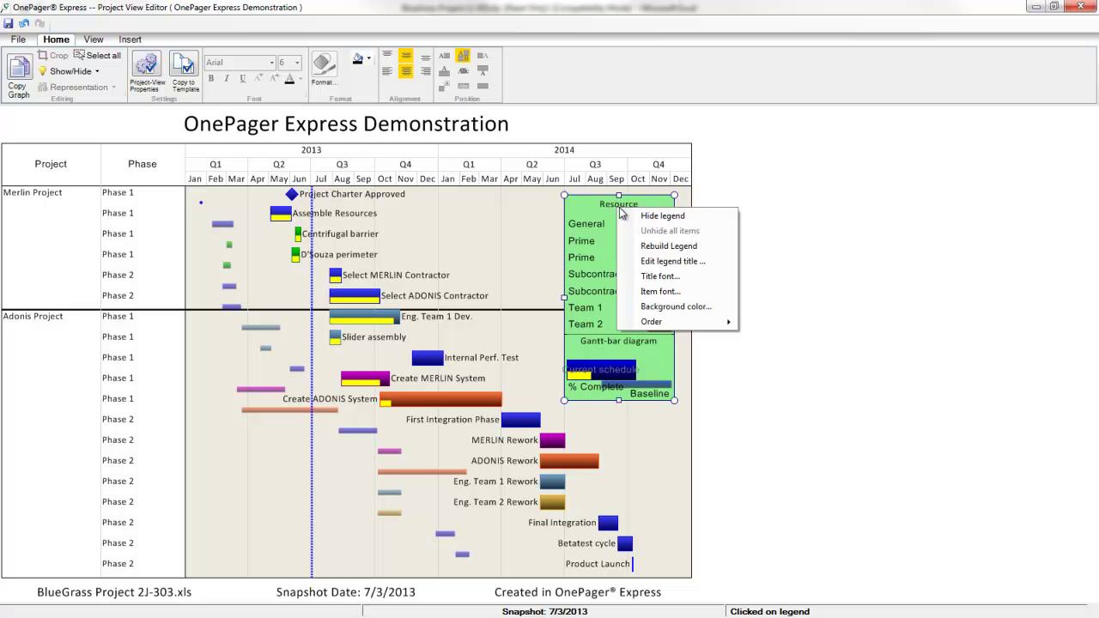
{"action": "left_click", "coordinate": [654, 217]}
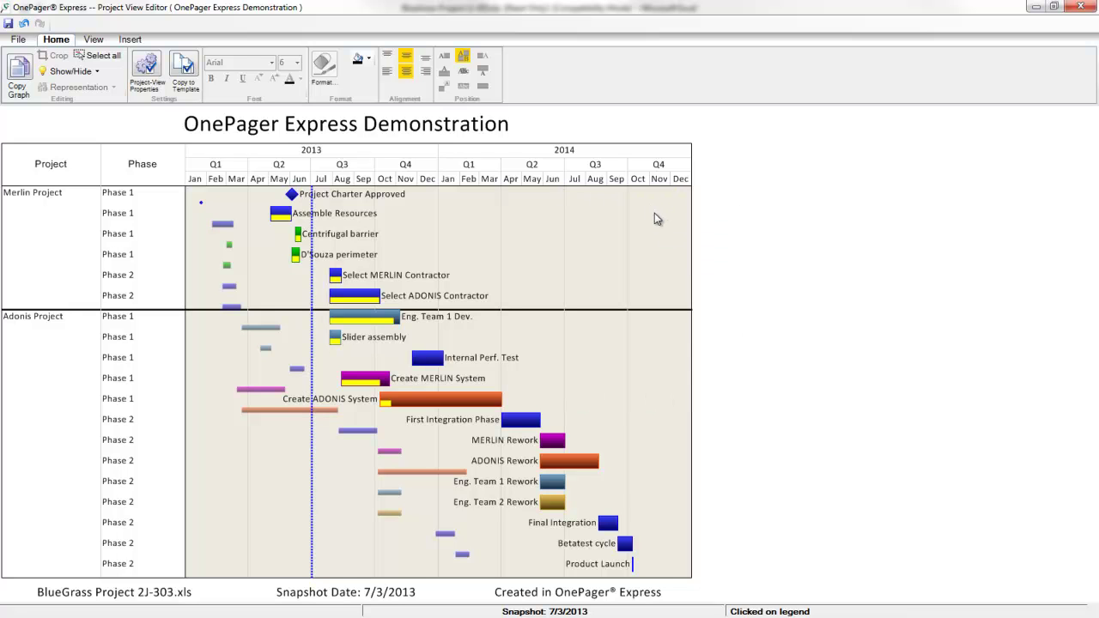
- Select the Project swimlane column heading in the chart and switch back to the source workbook in Excel
{"action": "left_click", "coordinate": [71, 163]}
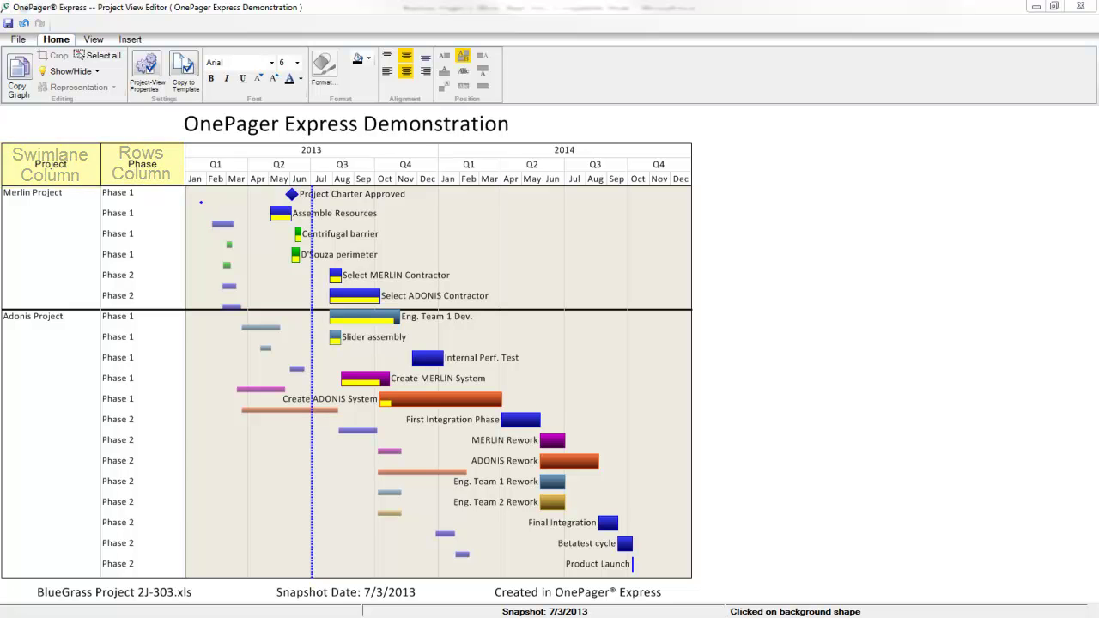
{"action": "key", "text": "alt+Tab"}
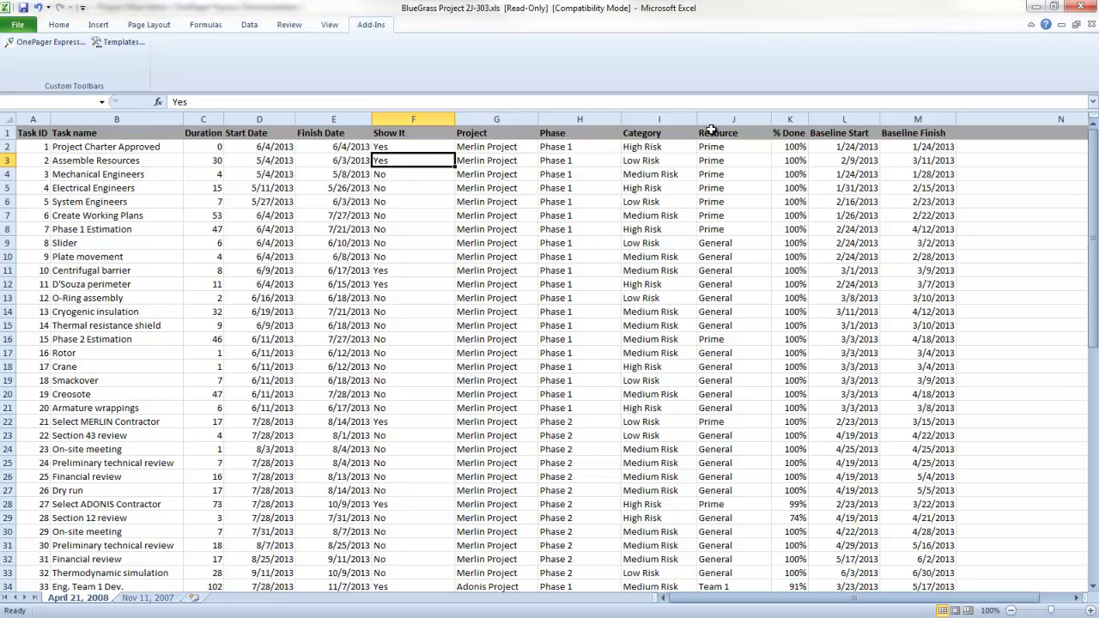
- Select the Project column in the workbook, and move the Merlin Project swimlane below the Adonis Project swimlane in the chart
{"action": "left_click", "coordinate": [486, 118]}
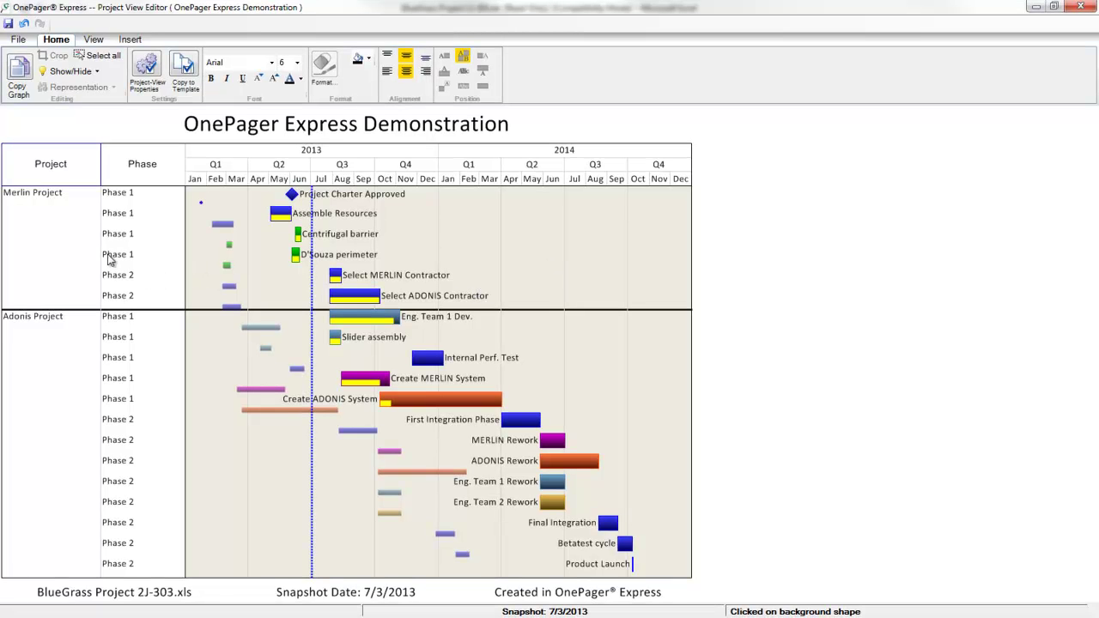
{"action": "left_click", "coordinate": [54, 229]}
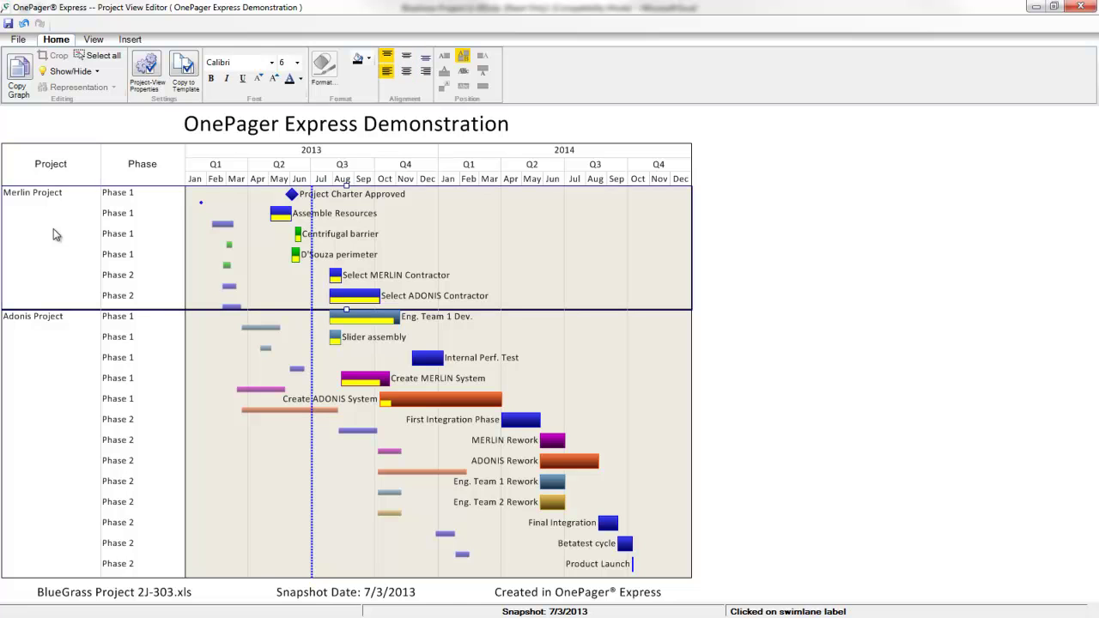
{"action": "left_click", "coordinate": [55, 513]}
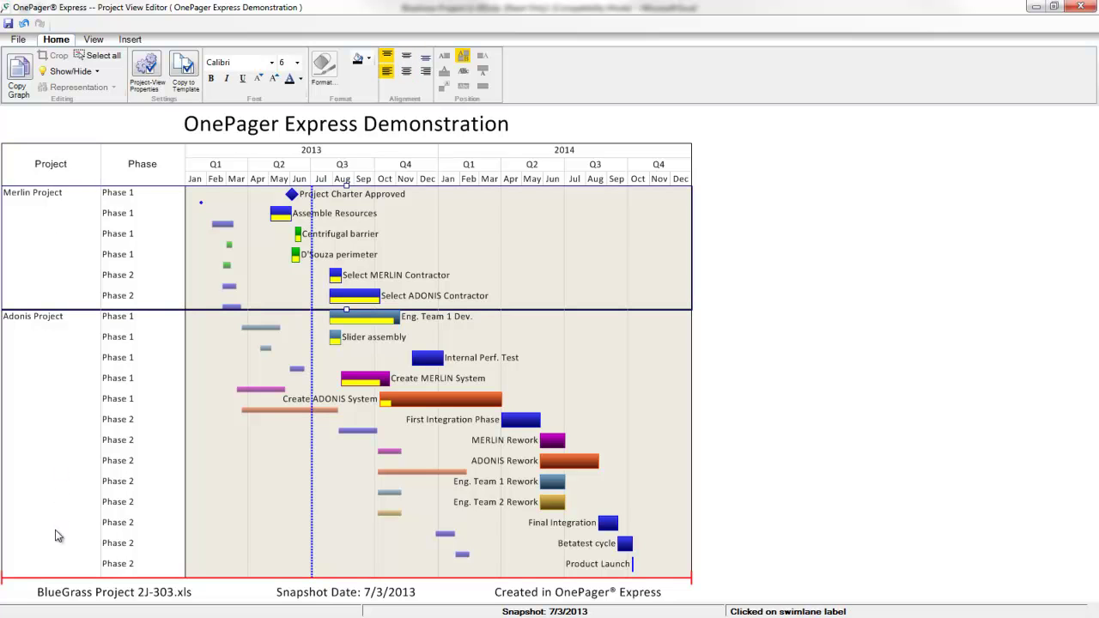
{"action": "left_click_drag", "start_coordinate": [56, 535], "coordinate": [56, 535]}
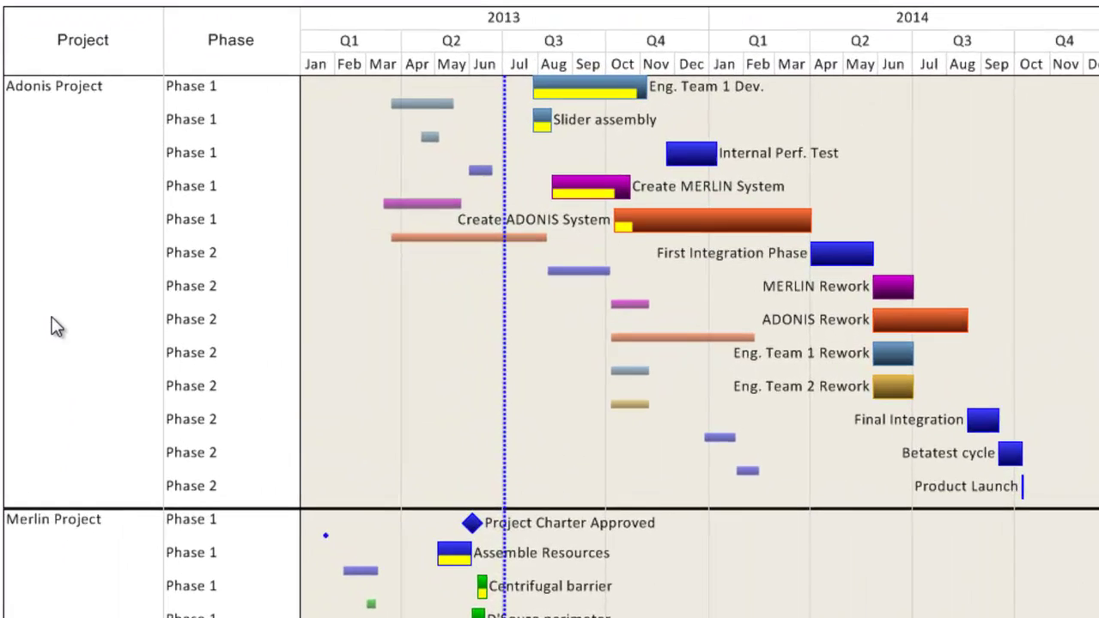
- Look through the commands available for the Adonis Project swimlane, down to its properties
{"action": "right_click", "coordinate": [53, 318]}
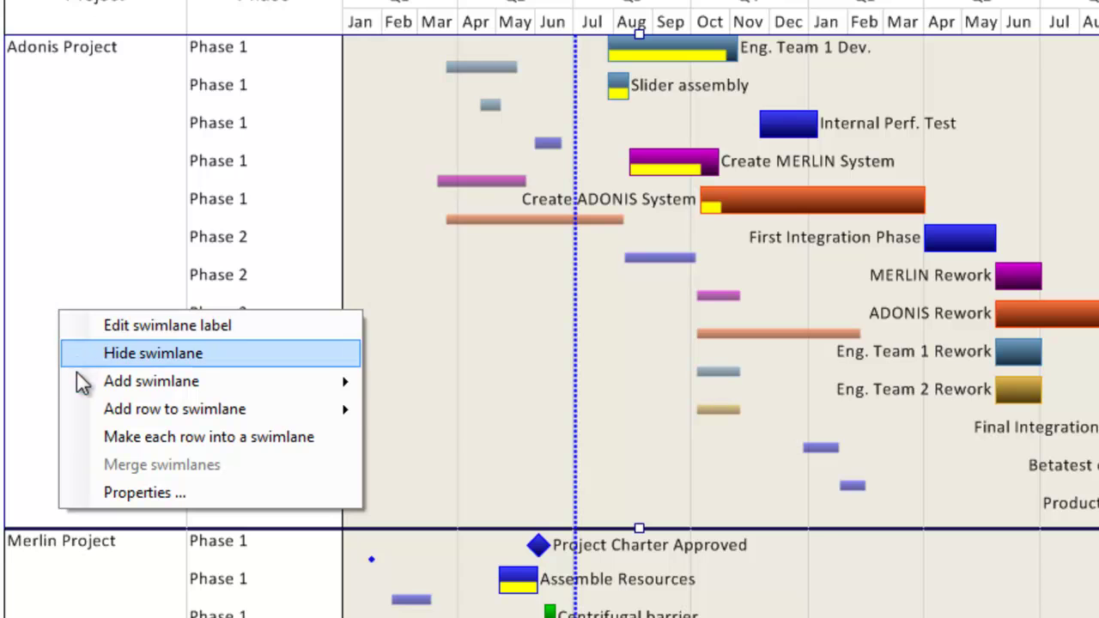
{"action": "mouse_move", "coordinate": [74, 377]}
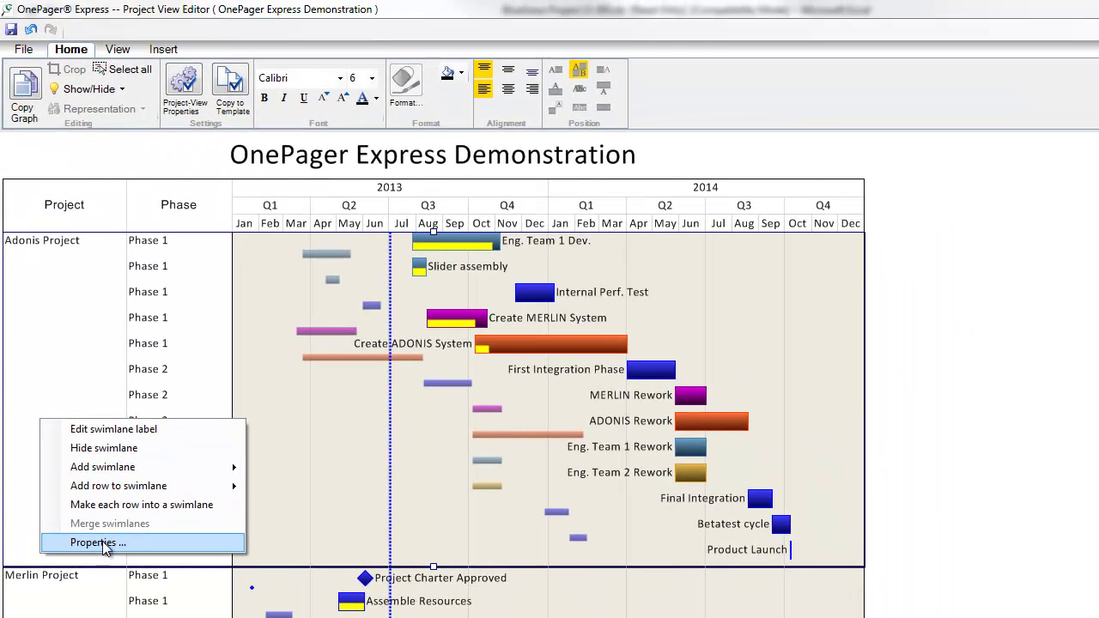
{"action": "key", "text": "Return"}
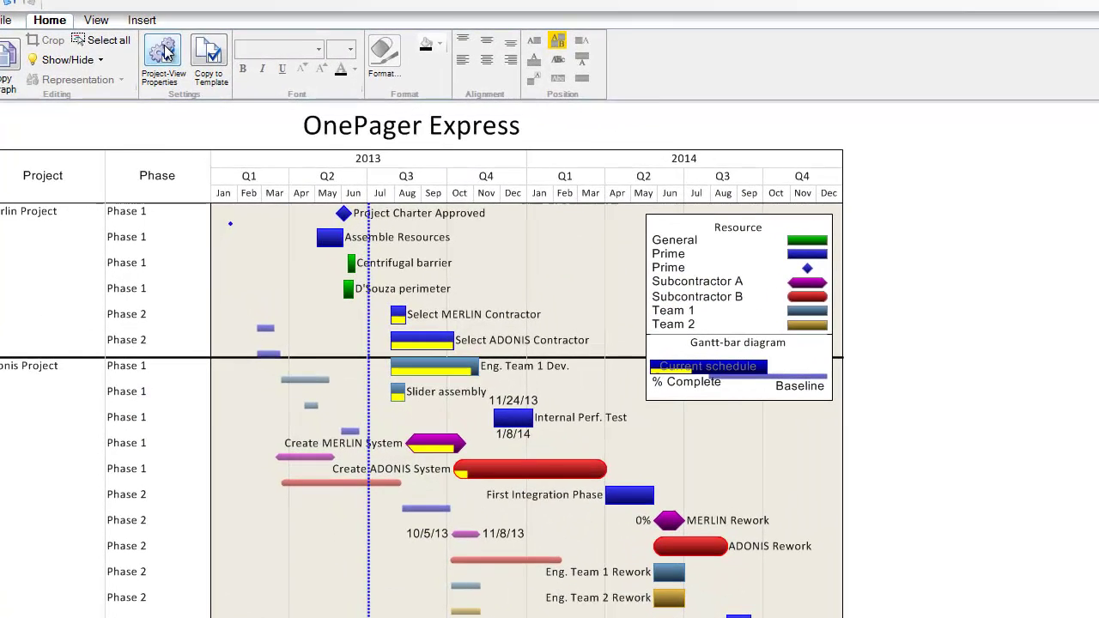
- Examine the default task bar settings in the project view properties, including the available bar shapes and fills
{"action": "left_click", "coordinate": [148, 65]}
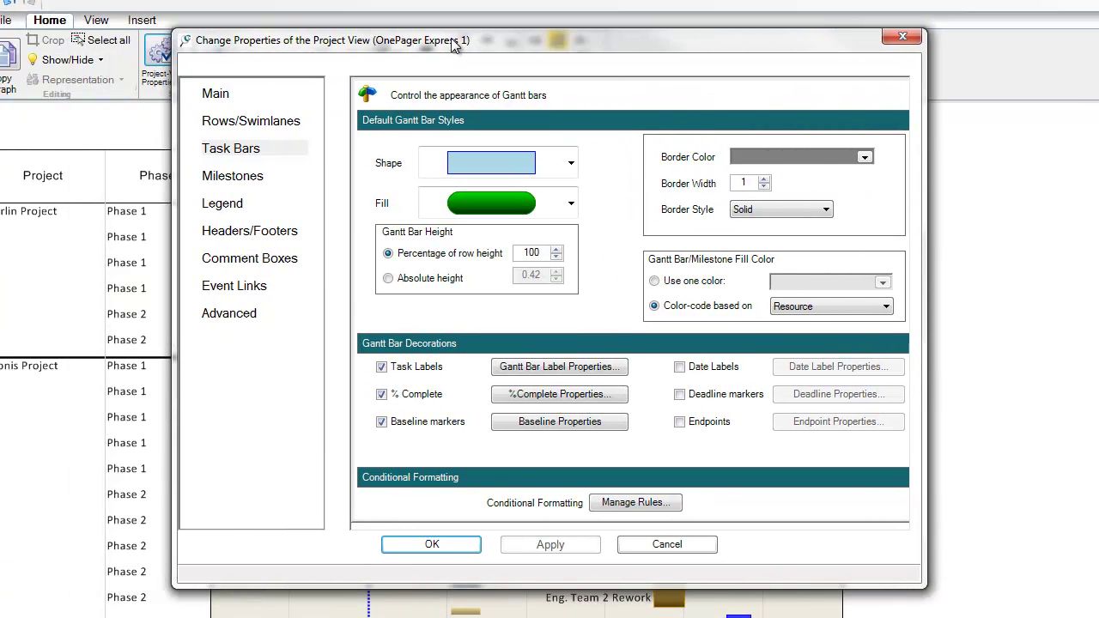
{"action": "left_click", "coordinate": [226, 150]}
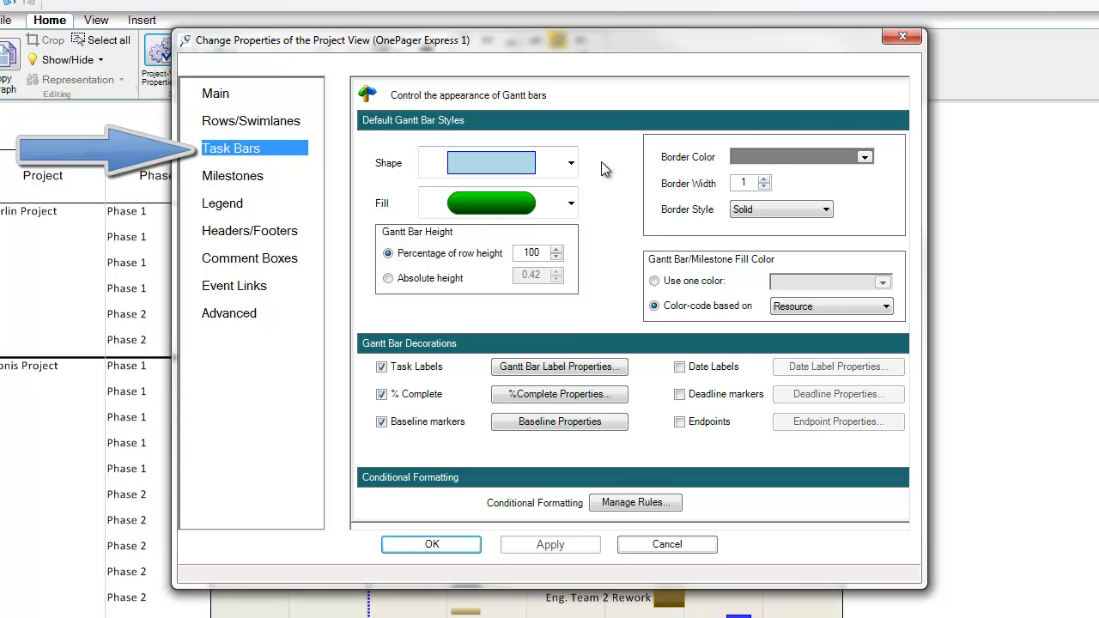
{"action": "left_click", "coordinate": [573, 163]}
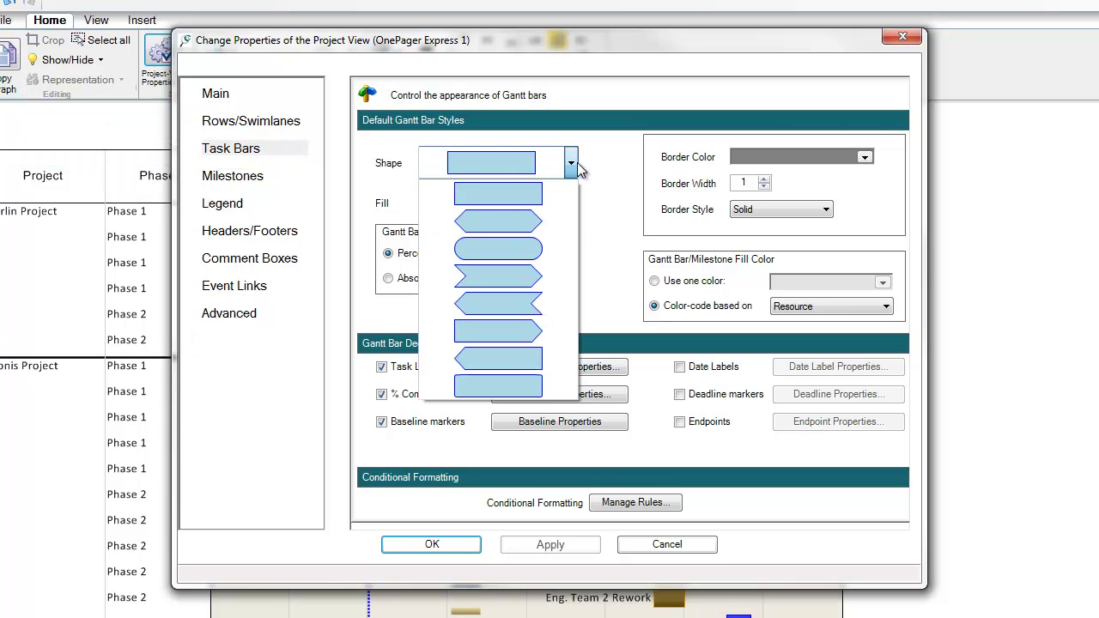
{"action": "left_click", "coordinate": [587, 164]}
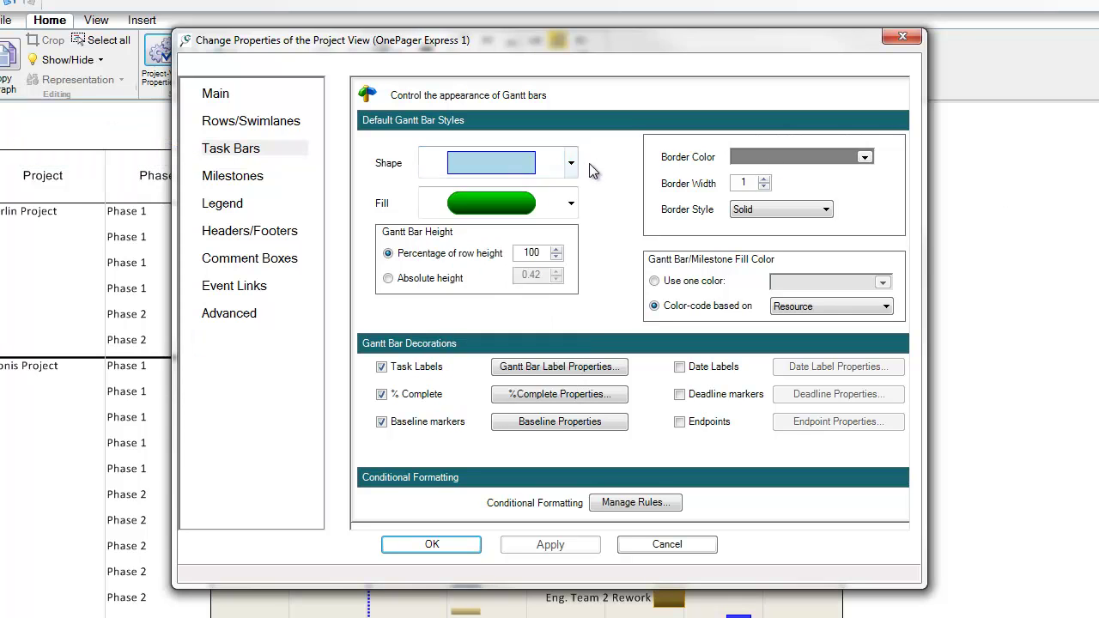
{"action": "left_click", "coordinate": [572, 200]}
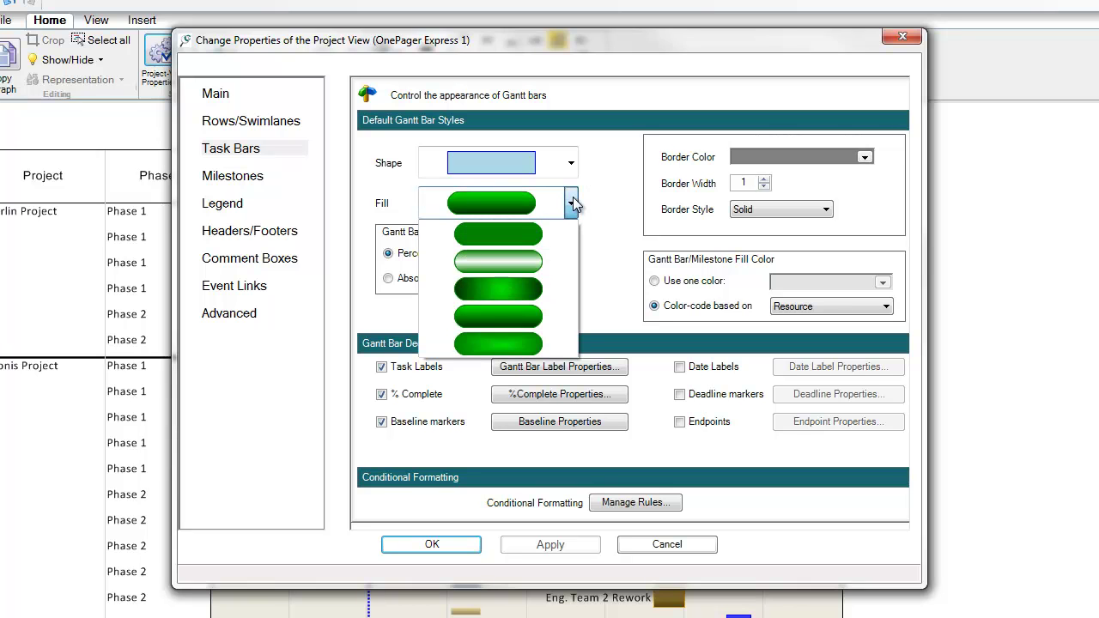
{"action": "left_click", "coordinate": [617, 199]}
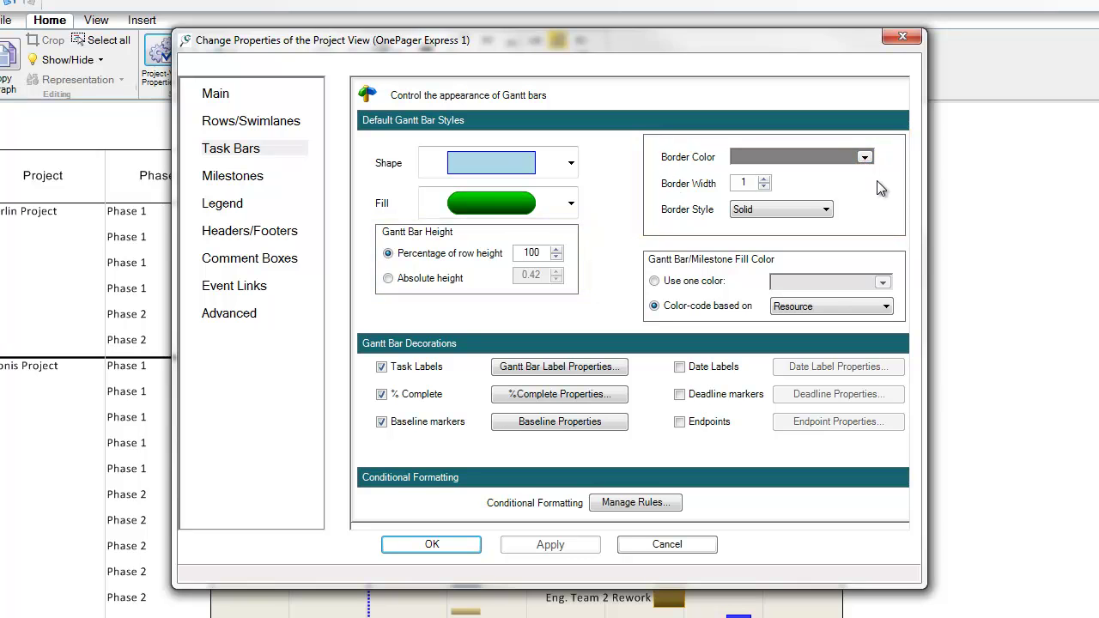
- Browse the gallery of default milestone symbol shapes in the project view properties and keep the diamond
{"action": "left_click", "coordinate": [230, 177]}
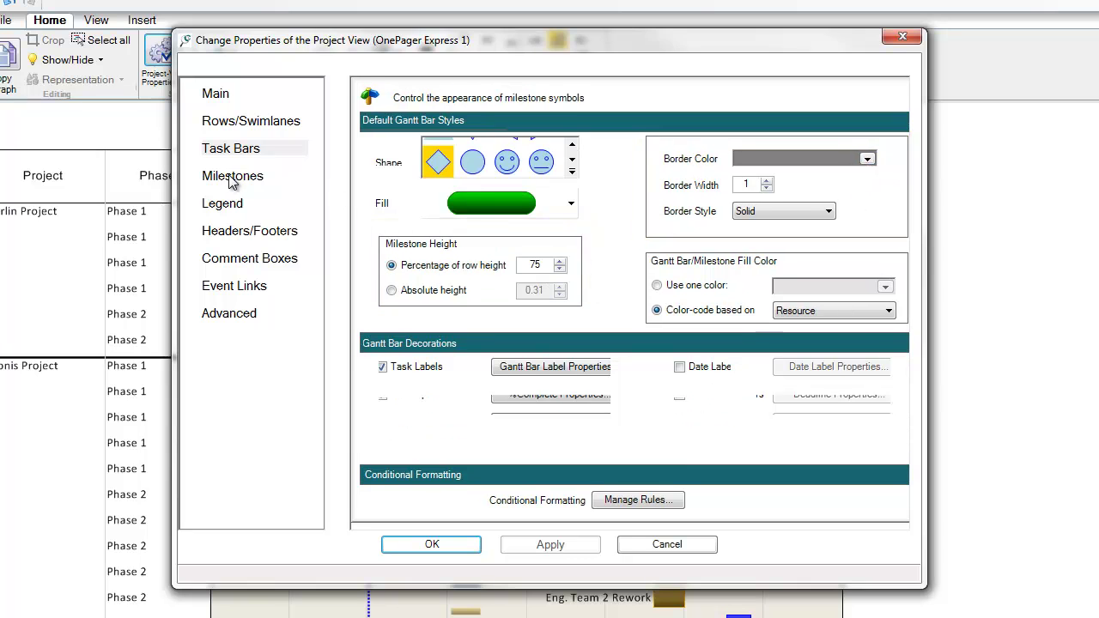
{"action": "left_click", "coordinate": [571, 173]}
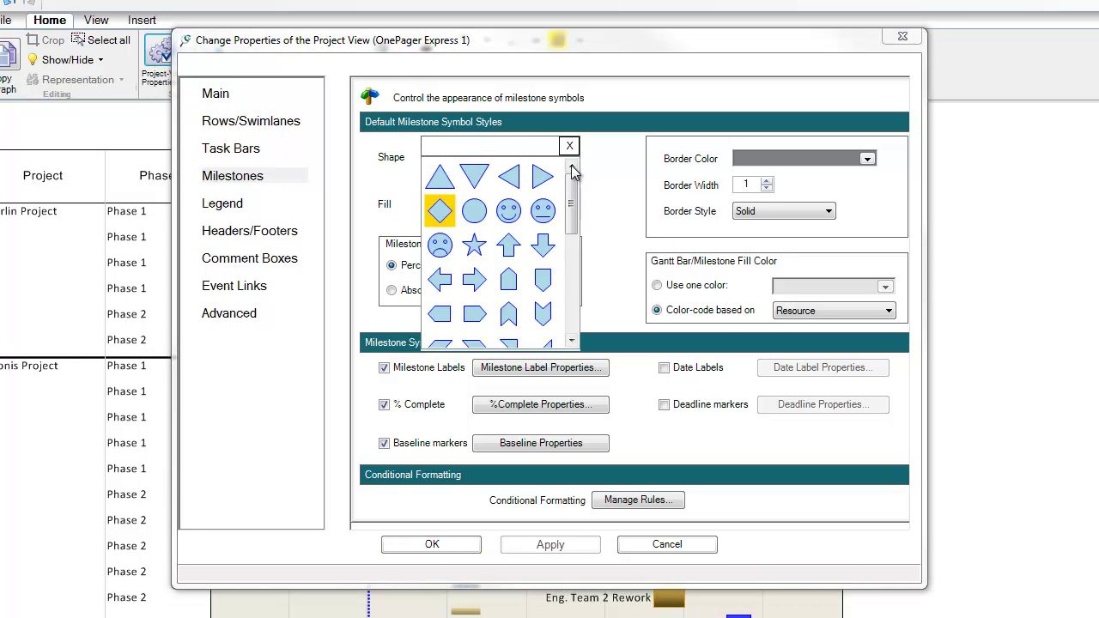
{"action": "scroll", "coordinate": [567, 255], "scroll_direction": "down", "scroll_amount": 3}
{"action": "scroll", "coordinate": [567, 255], "scroll_direction": "down", "scroll_amount": 3}
{"action": "left_click", "coordinate": [569, 146]}
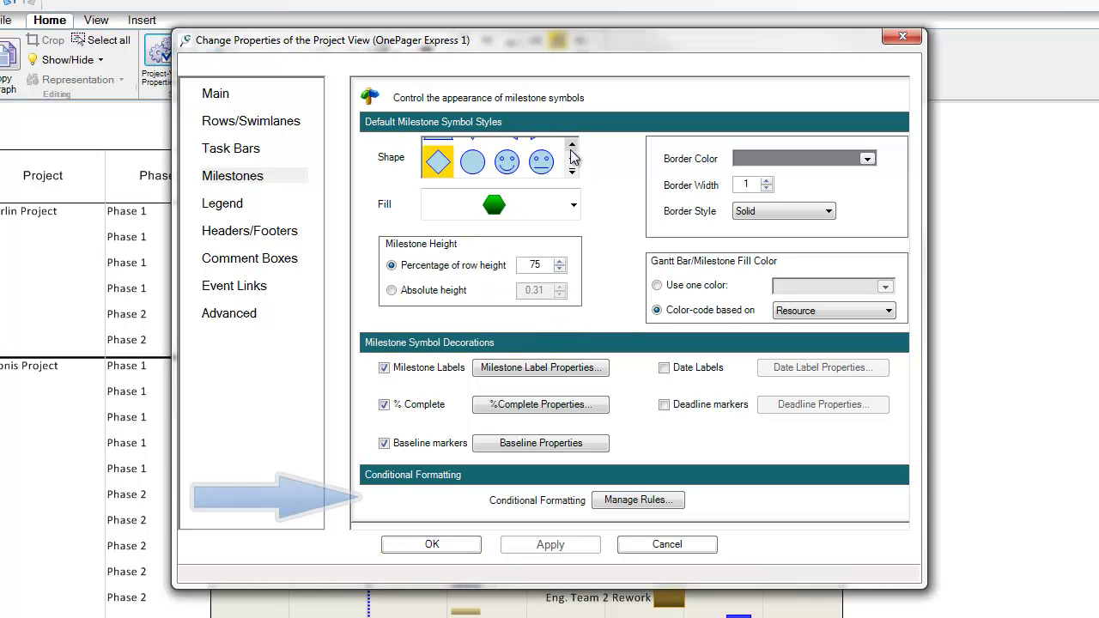
- Review all columns of the conditional formatting rules for Subcontractor A and Subcontractor B, and accept the rules and view properties as they are
{"action": "left_click", "coordinate": [632, 500]}
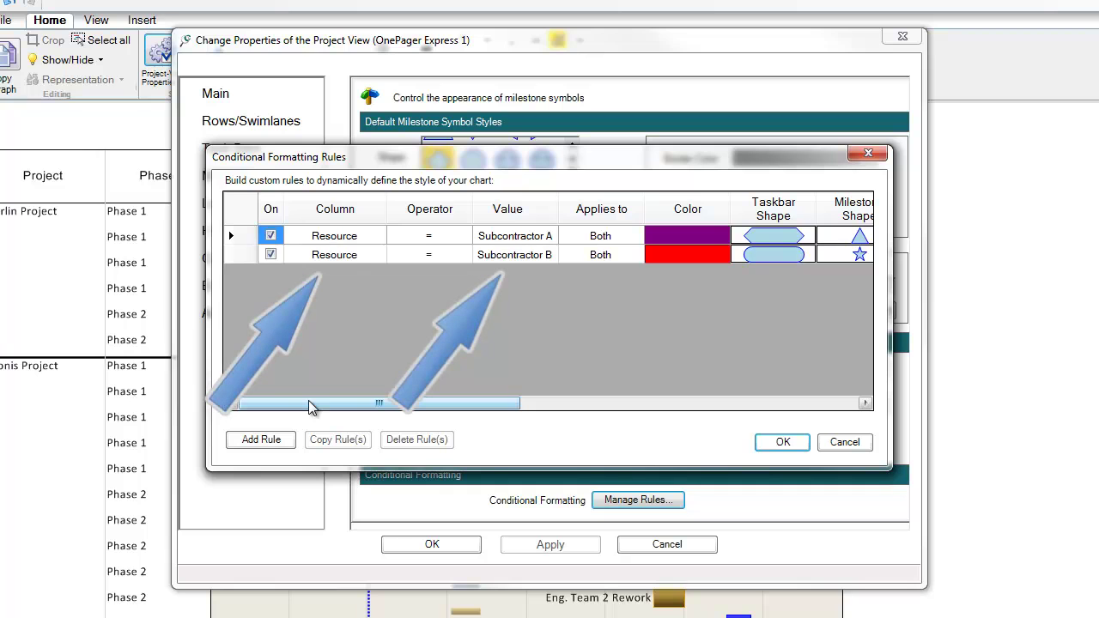
{"action": "mouse_move", "coordinate": [309, 400]}
{"action": "left_mouse_down"}
{"action": "mouse_move", "coordinate": [312, 410]}
{"action": "mouse_move", "coordinate": [373, 417]}
{"action": "mouse_move", "coordinate": [579, 421]}
{"action": "mouse_move", "coordinate": [738, 453]}
{"action": "left_mouse_up"}
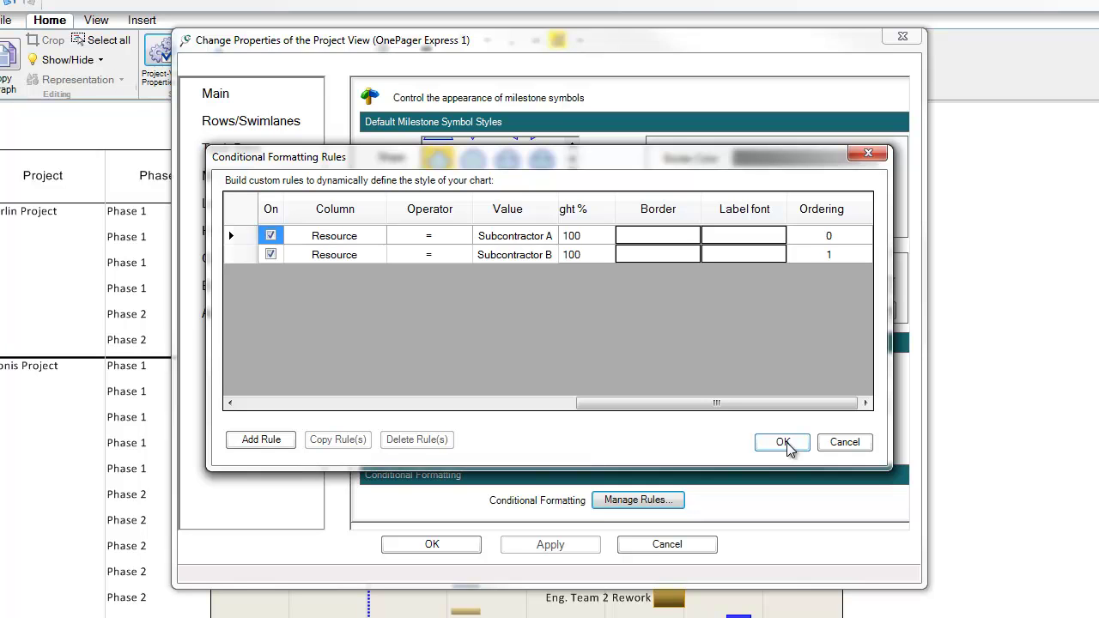
{"action": "left_click", "coordinate": [784, 443]}
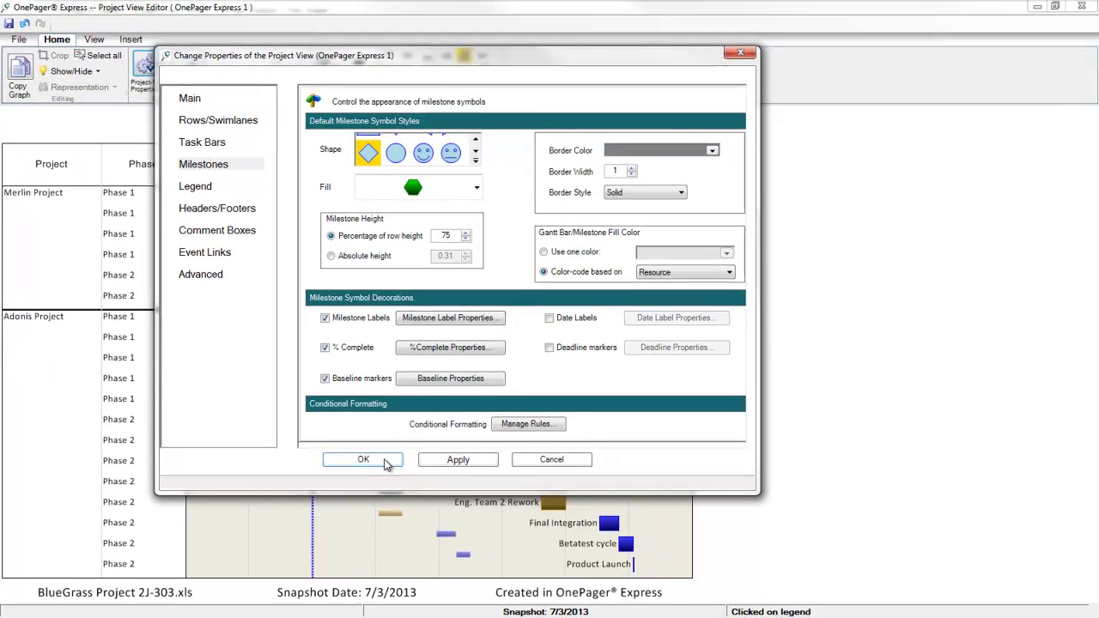
{"action": "left_click", "coordinate": [385, 461]}
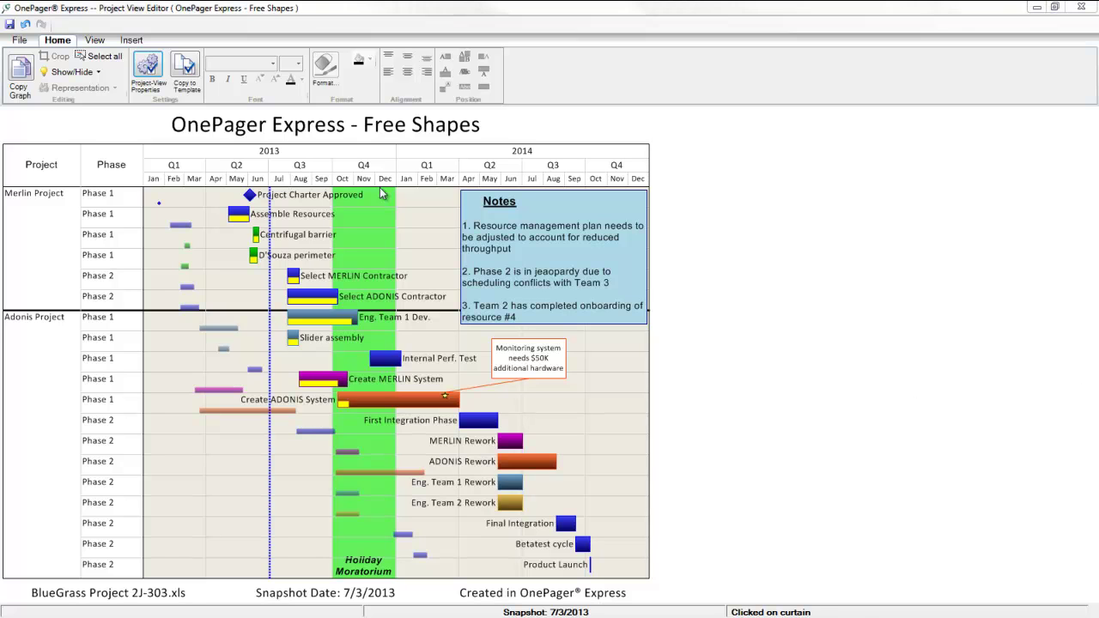
- Shift the $50K additional hardware comment box slightly right in the Free Shapes chart and widen the Project swimlane column
{"action": "left_click", "coordinate": [567, 232]}
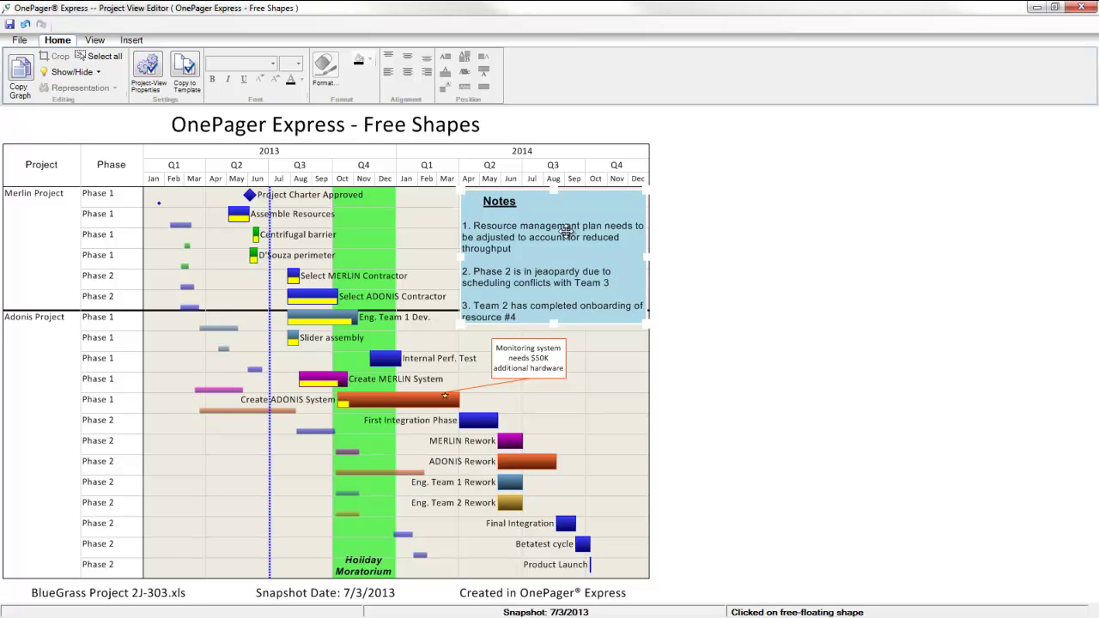
{"action": "left_click", "coordinate": [553, 359]}
{"action": "left_click_drag", "start_coordinate": [553, 358], "coordinate": [584, 362]}
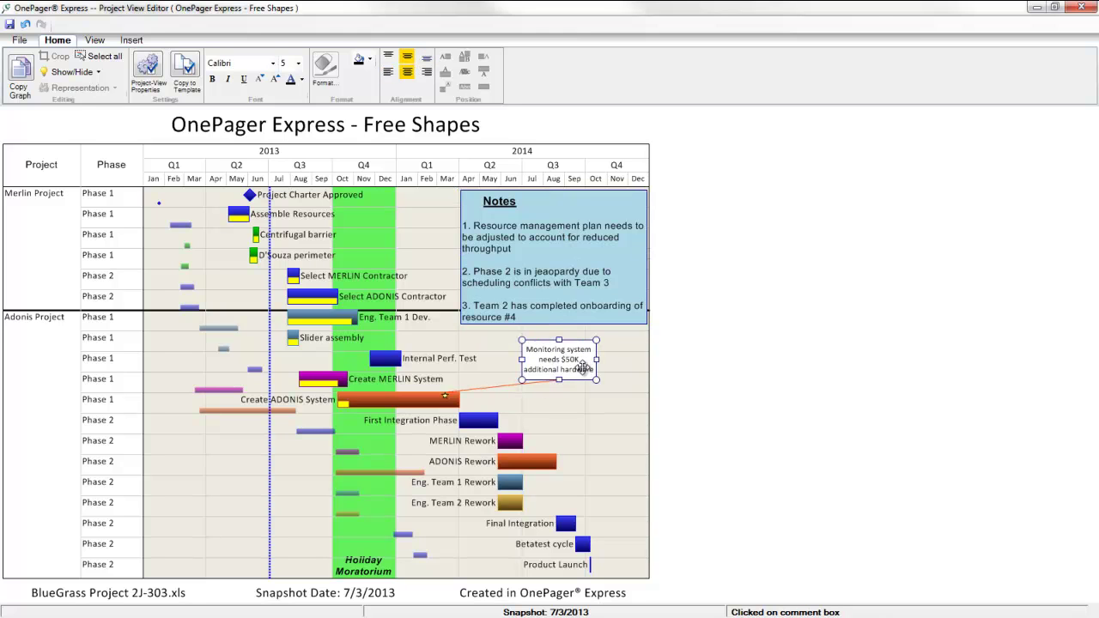
{"action": "left_click", "coordinate": [45, 375]}
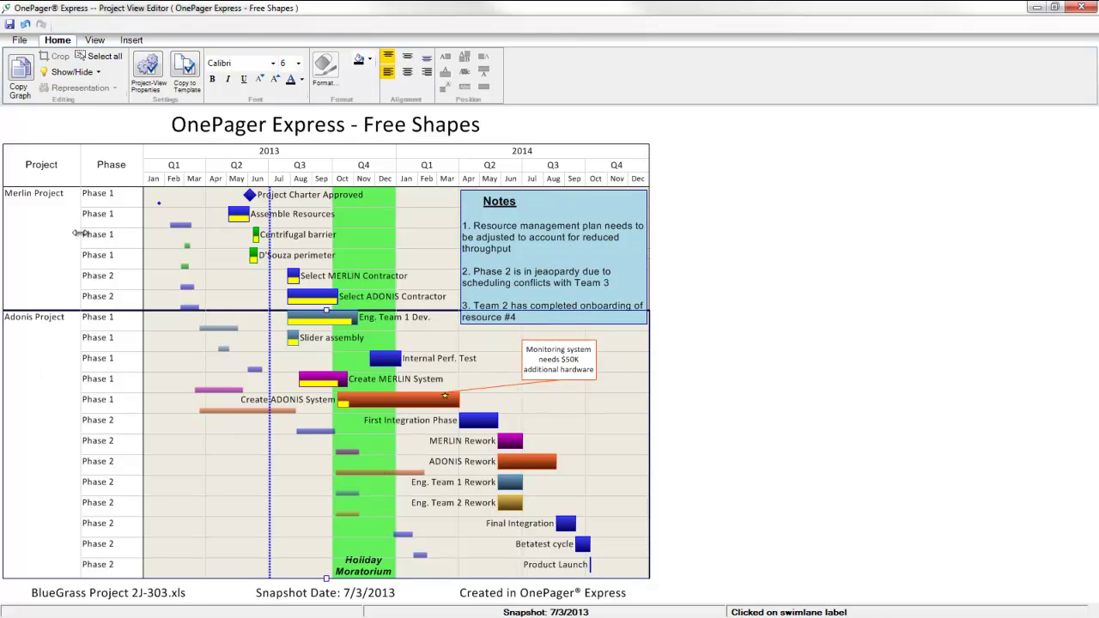
{"action": "left_click_drag", "start_coordinate": [82, 182], "coordinate": [97, 215]}
- Make the Merlin Project swimlane taller and stretch the selected Final Integration and Betatest cycle bars upward
{"action": "left_click", "coordinate": [60, 284]}
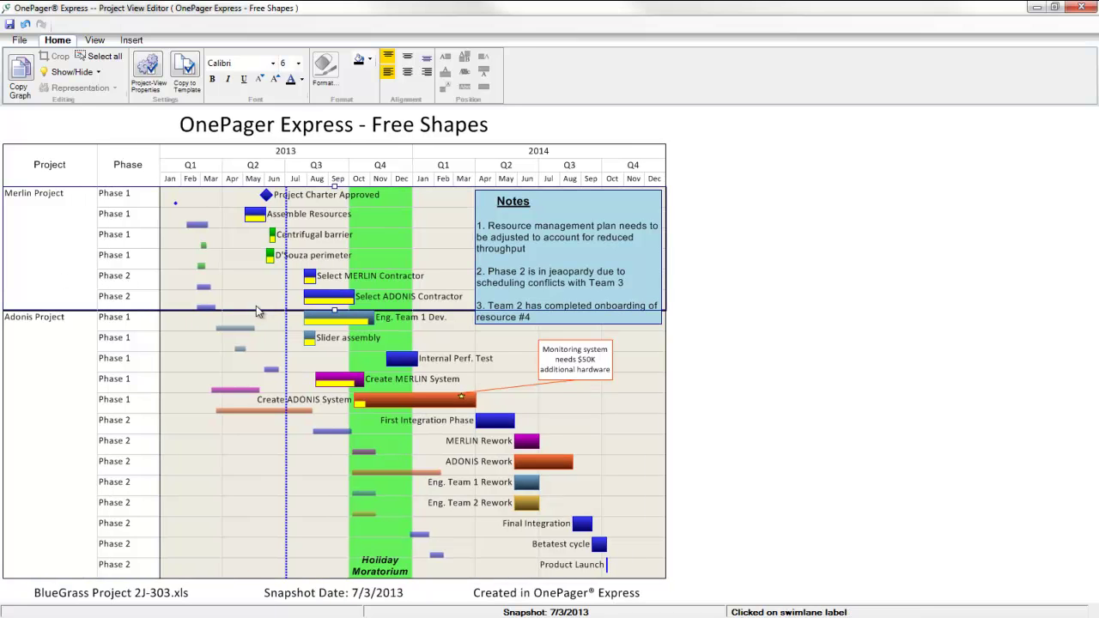
{"action": "left_click_drag", "start_coordinate": [334, 311], "coordinate": [332, 331]}
{"action": "left_click", "coordinate": [512, 534]}
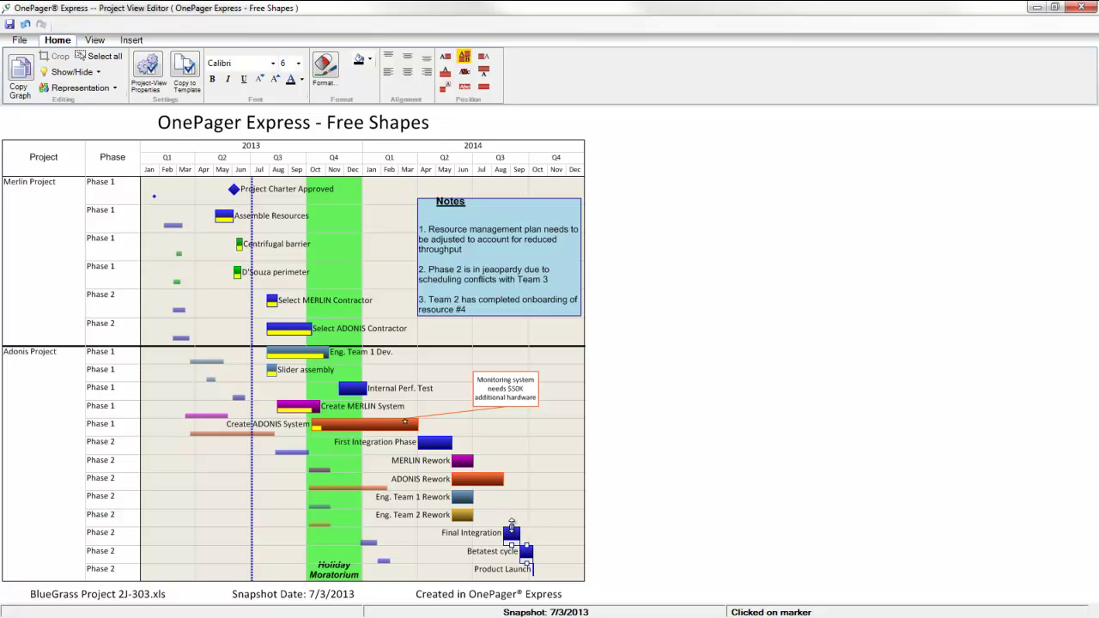
{"action": "left_click_drag", "start_coordinate": [510, 522], "coordinate": [512, 508]}
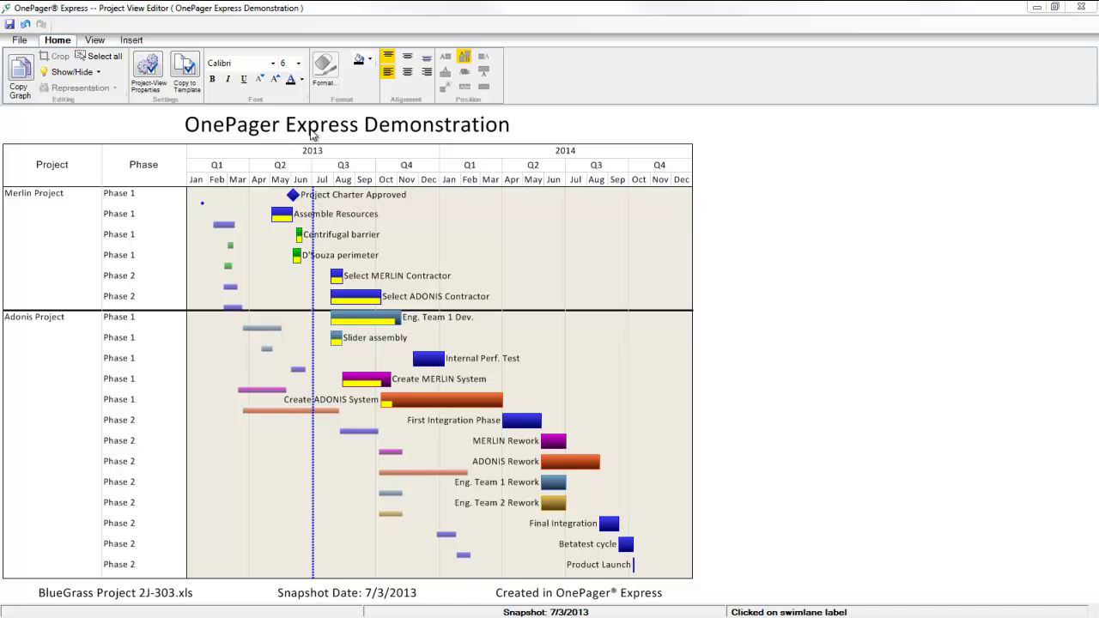
- Insert a free box beside the Merlin Project tasks in the Demonstration chart, spanning about April to November 2014
{"action": "left_click", "coordinate": [131, 43]}
{"action": "left_click", "coordinate": [174, 63]}
{"action": "left_click_drag", "start_coordinate": [511, 203], "coordinate": [658, 320]}
- Attach a comment box reading "comment" to the Create ADONIS System task bar
{"action": "right_click", "coordinate": [485, 403]}
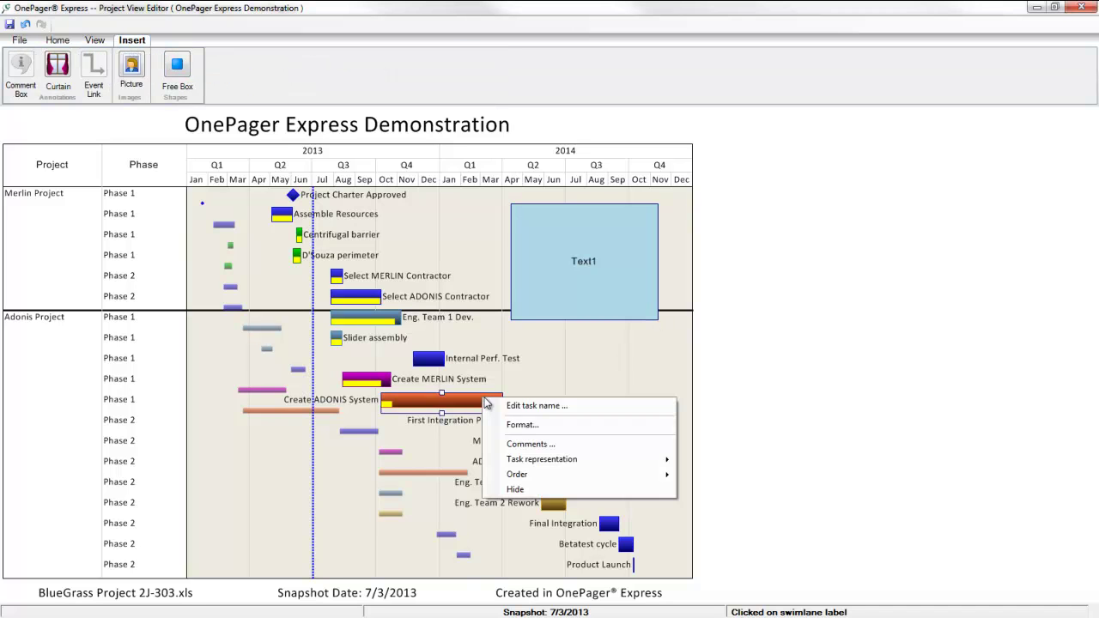
{"action": "left_click", "coordinate": [532, 444]}
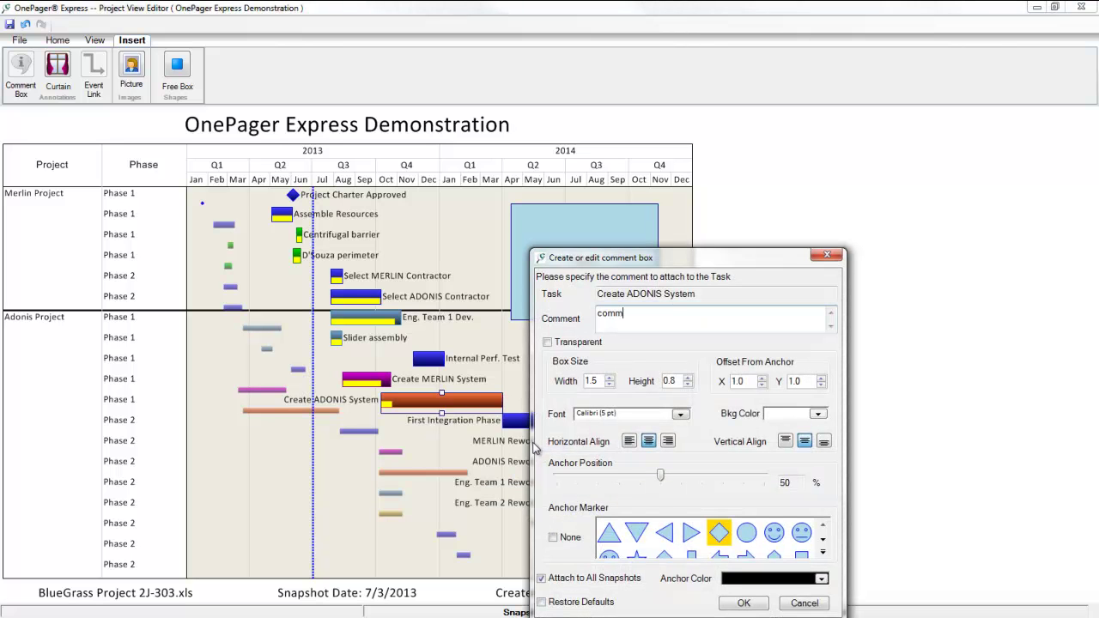
{"action": "type", "text": "comment"}
{"action": "left_click", "coordinate": [743, 603]}
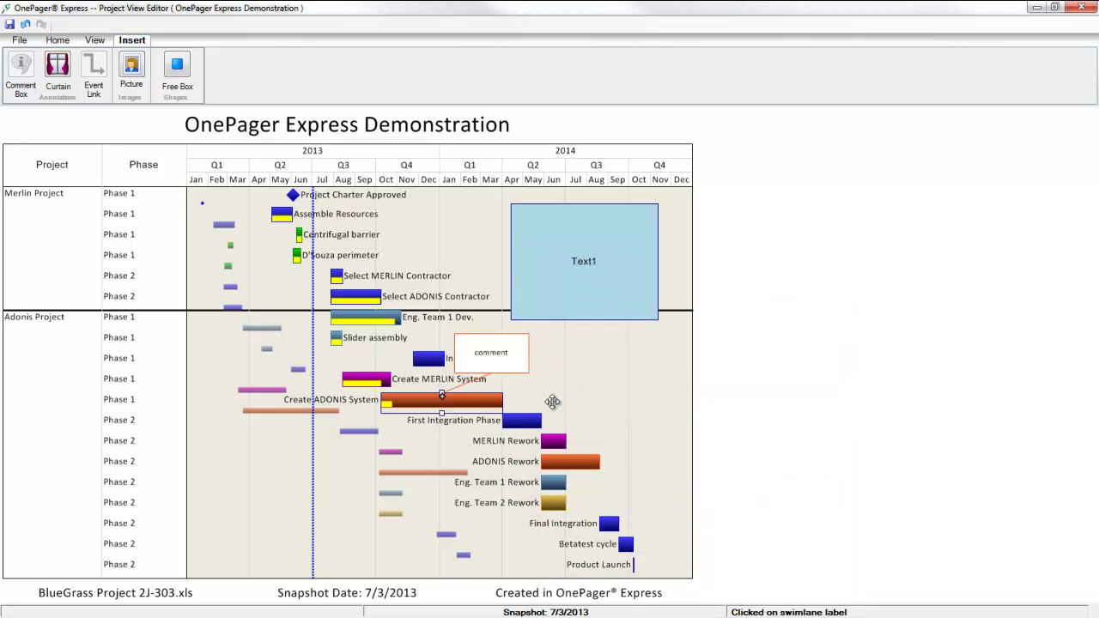
- Move the comment box under the blue free box and make both the comment box and the free box smaller
{"action": "left_click", "coordinate": [496, 343]}
{"action": "left_click_drag", "start_coordinate": [496, 344], "coordinate": [608, 355]}
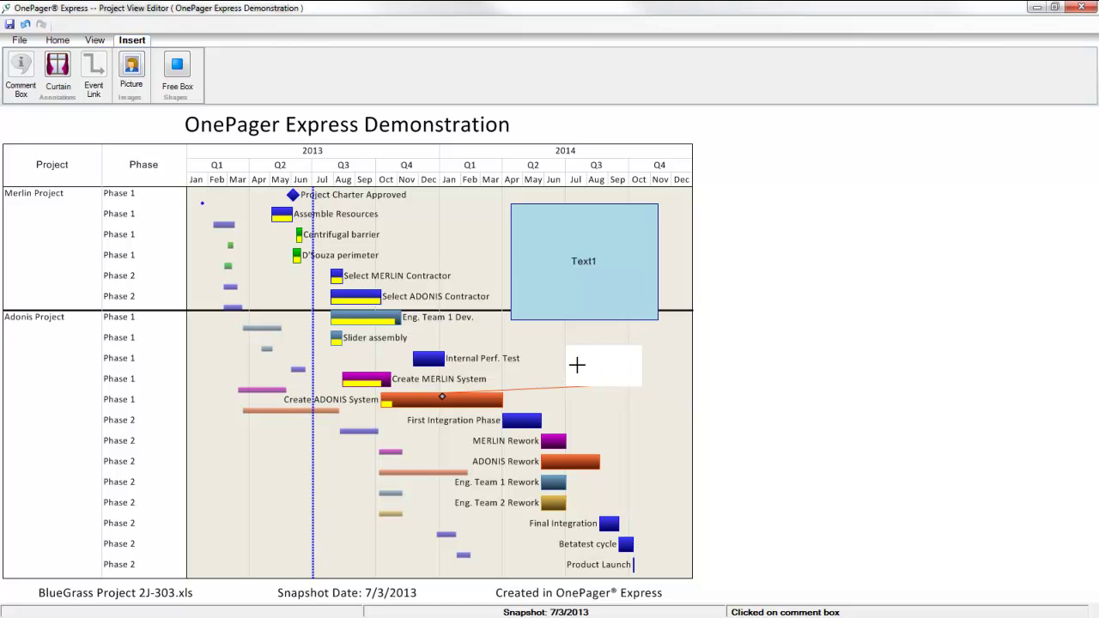
{"action": "left_click", "coordinate": [552, 269]}
{"action": "left_click_drag", "start_coordinate": [510, 319], "coordinate": [535, 256]}
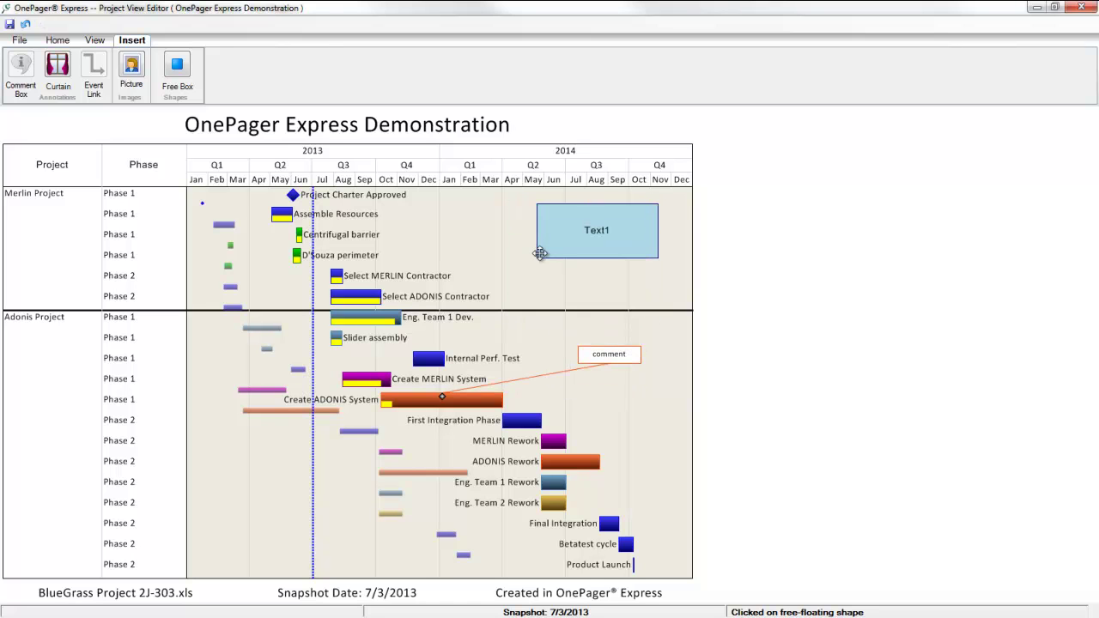
{"action": "left_click", "coordinate": [548, 278]}
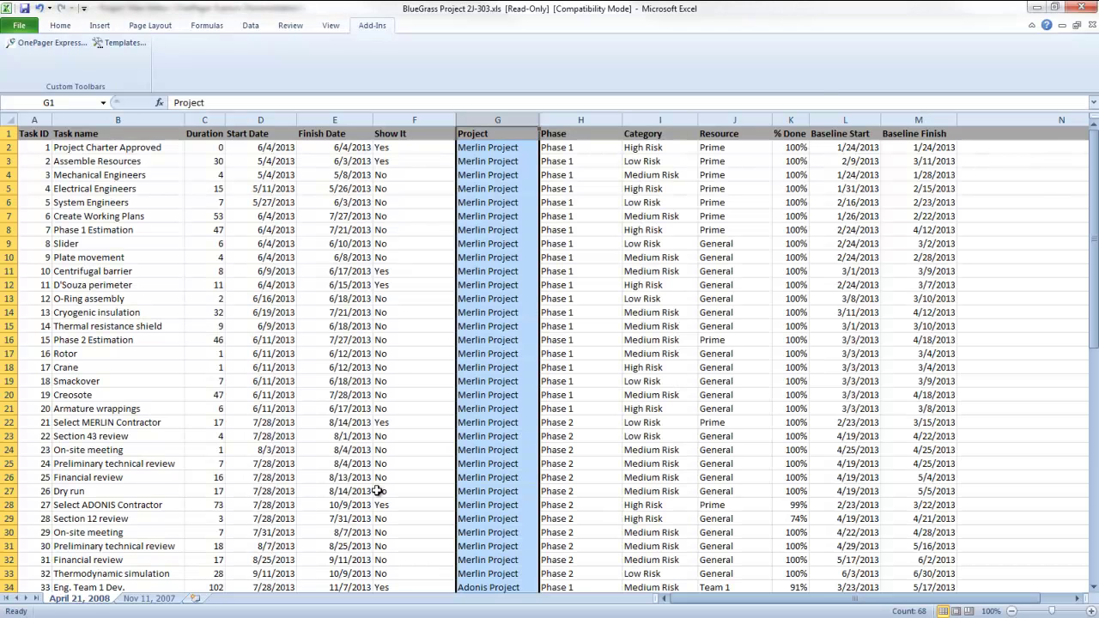
- Fill the Create ADONIS System duration of 175 down through the Betatest cycle row in the Excel source workbook
{"action": "scroll", "coordinate": [378, 485], "scroll_direction": "down", "scroll_amount": 15}
{"action": "scroll", "coordinate": [377, 455], "scroll_direction": "up", "scroll_amount": 2}
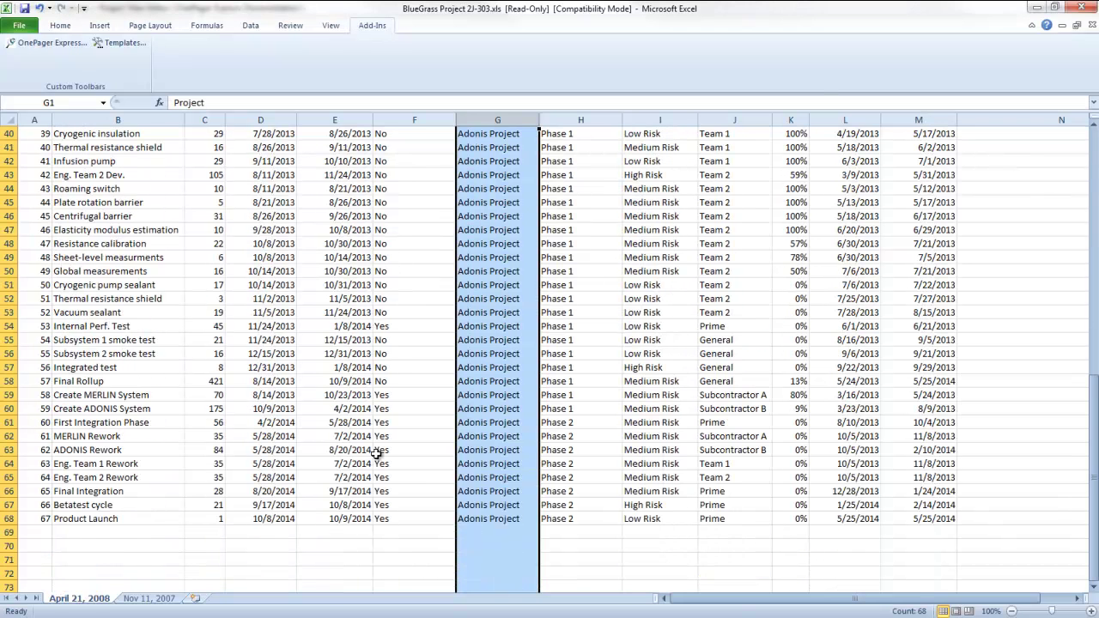
{"action": "left_click", "coordinate": [214, 410]}
{"action": "left_click_drag", "start_coordinate": [225, 414], "coordinate": [225, 508]}
- Set % Done to 50% for Create ADONIS System and fill it down through the Betatest cycle row
{"action": "left_click", "coordinate": [794, 410]}
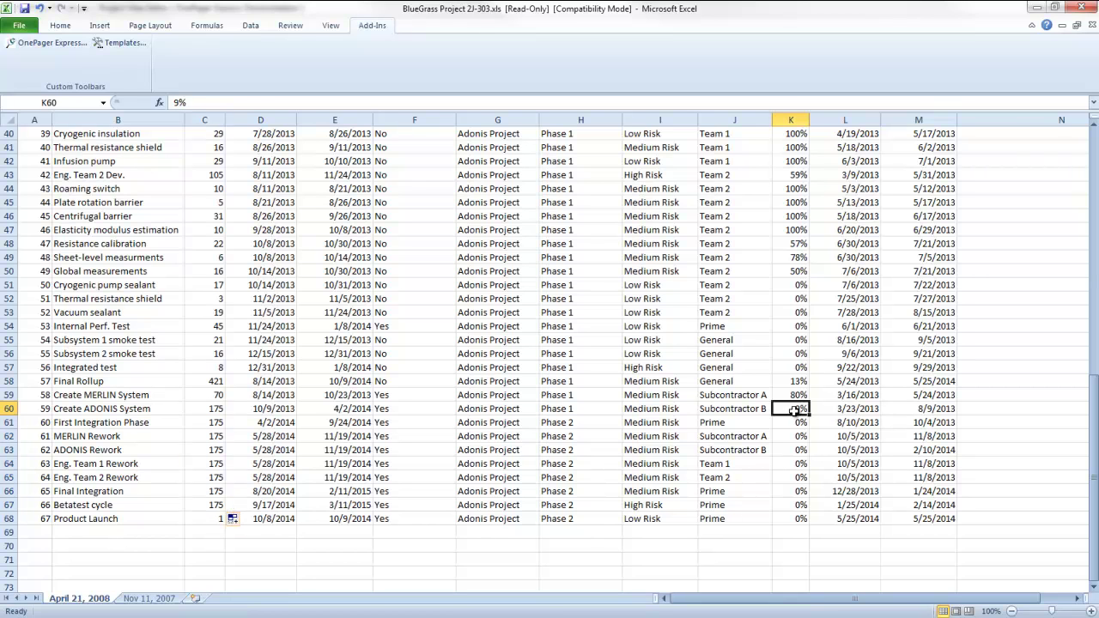
{"action": "type", "text": "50"}
{"action": "key", "text": "Return"}
{"action": "left_click", "coordinate": [802, 411]}
{"action": "left_click_drag", "start_coordinate": [809, 415], "coordinate": [804, 507]}
{"action": "left_click", "coordinate": [425, 344]}
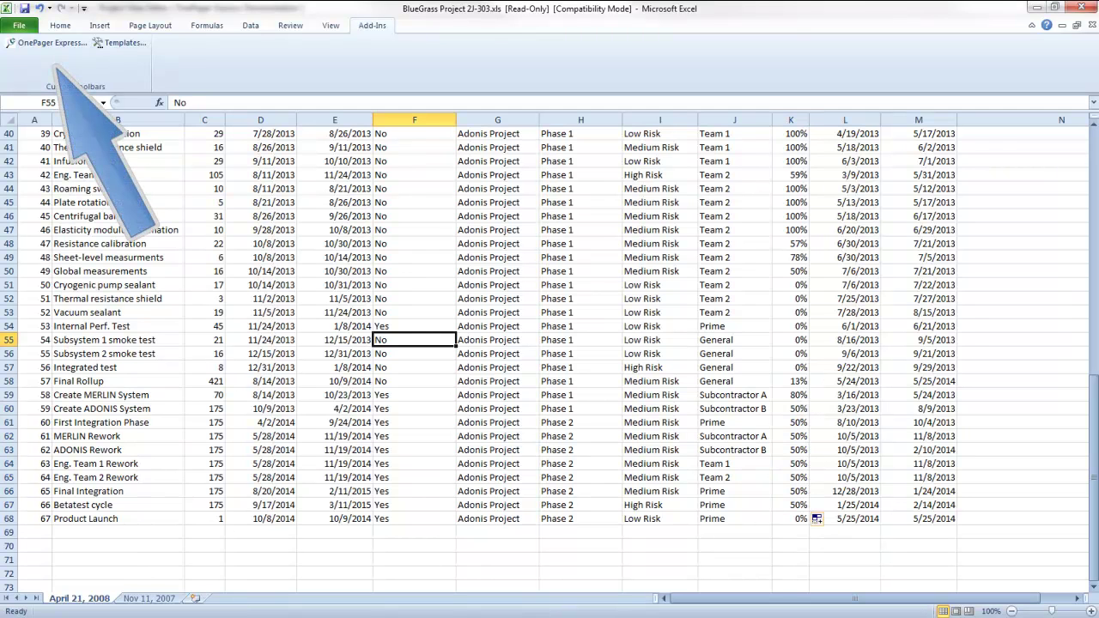
- Update the existing OnePager Express Demonstration project view from the Excel plan with a new snapshot dated 7/11/2013, keeping the column mappings
{"action": "left_click", "coordinate": [49, 43]}
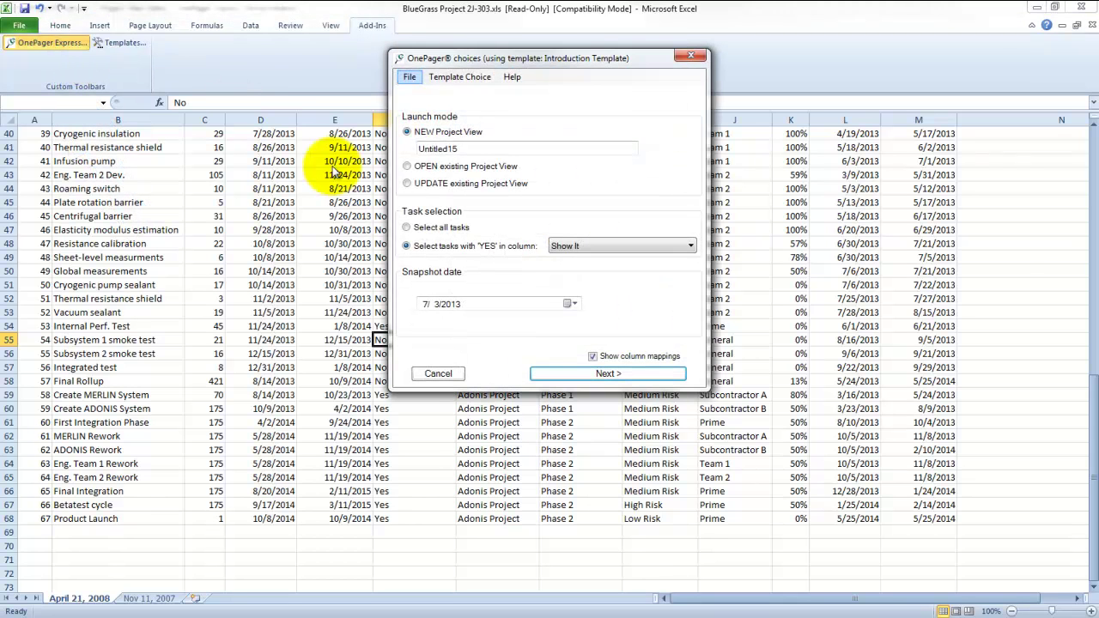
{"action": "left_click", "coordinate": [407, 183]}
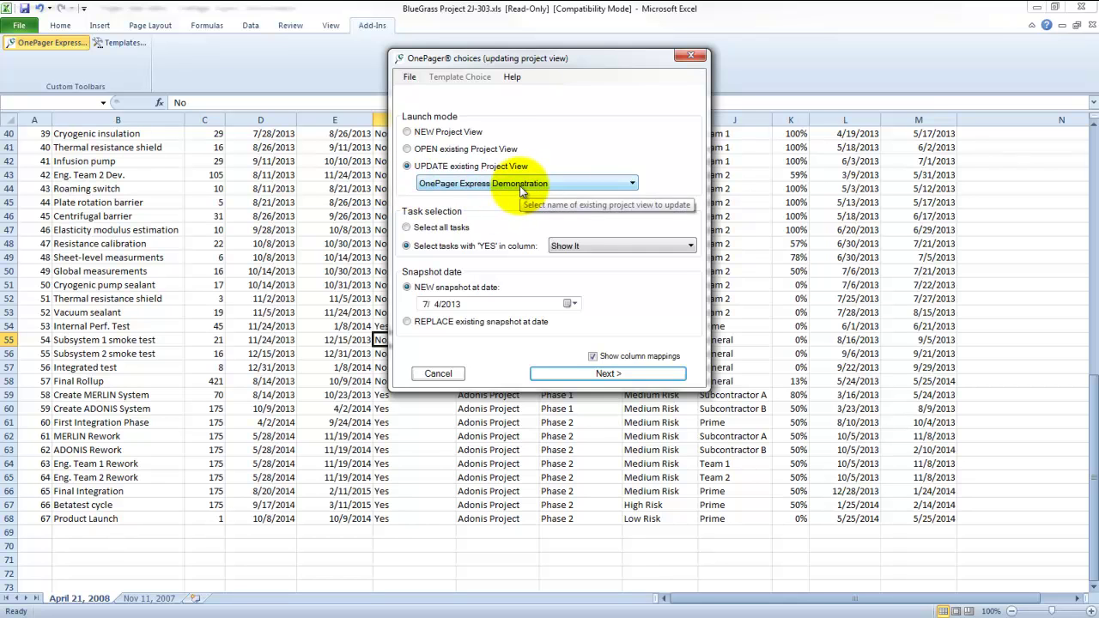
{"action": "left_click", "coordinate": [571, 303]}
{"action": "left_click", "coordinate": [512, 359]}
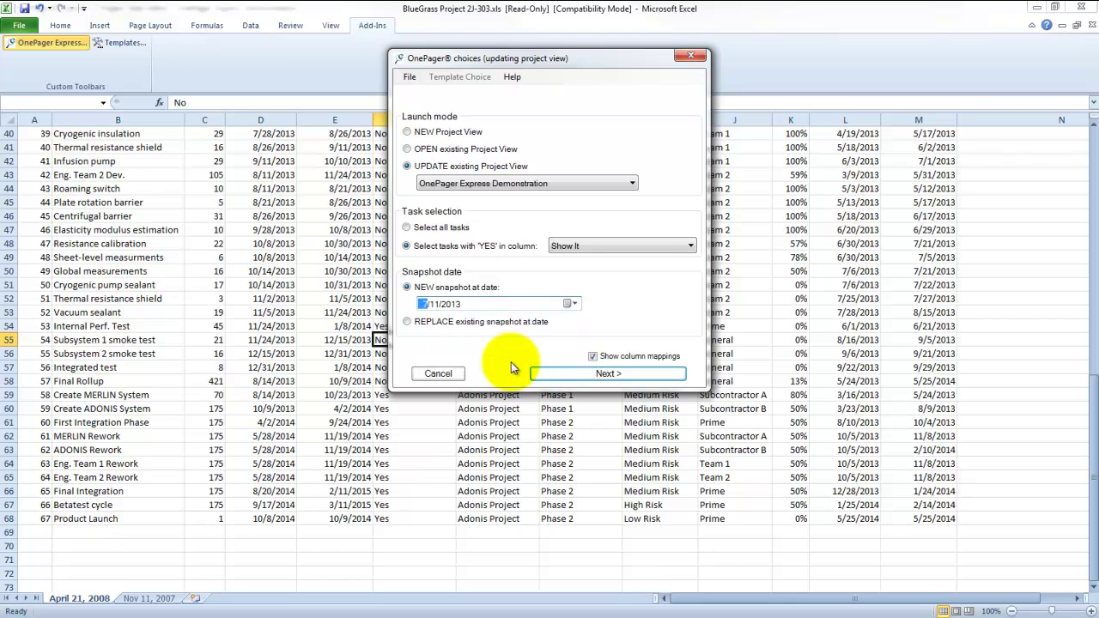
{"action": "left_click", "coordinate": [610, 376]}
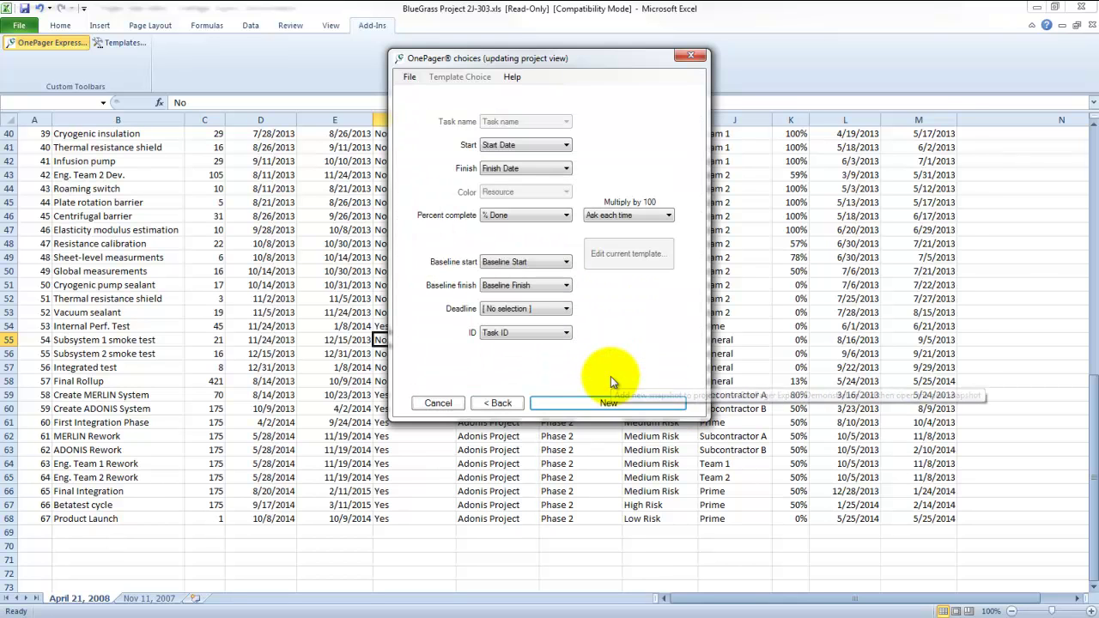
{"action": "left_click", "coordinate": [609, 403]}
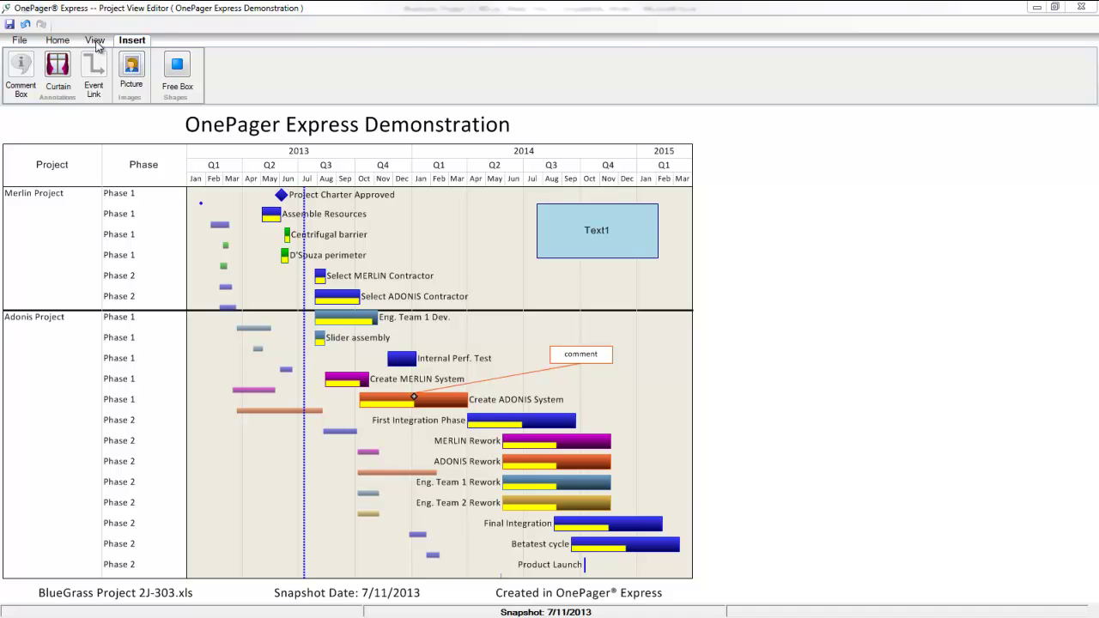
- Compare the 7/3/2013 and 7/11/2013 snapshots by stepping back and forth between them, and view the list of all snapshots
{"action": "left_click", "coordinate": [94, 41]}
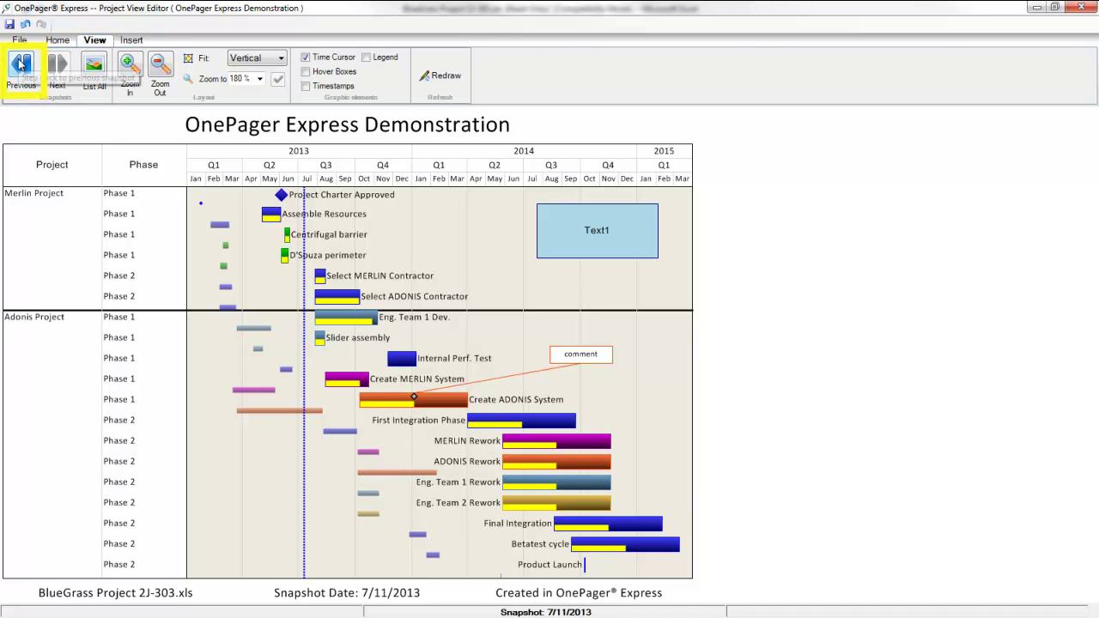
{"action": "left_click", "coordinate": [20, 64]}
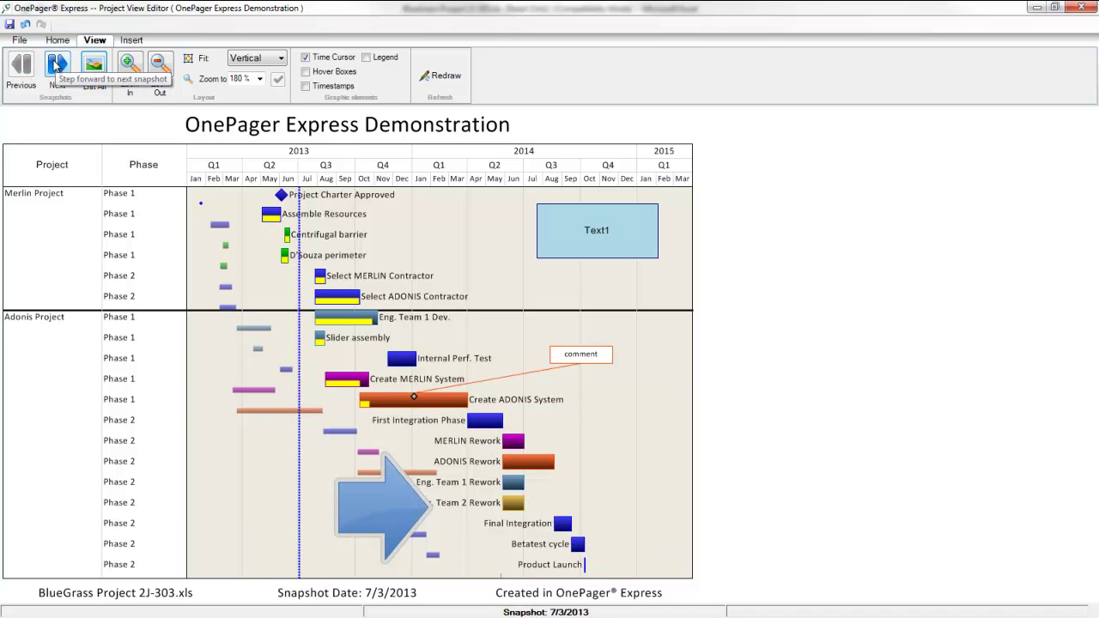
{"action": "left_click", "coordinate": [56, 66]}
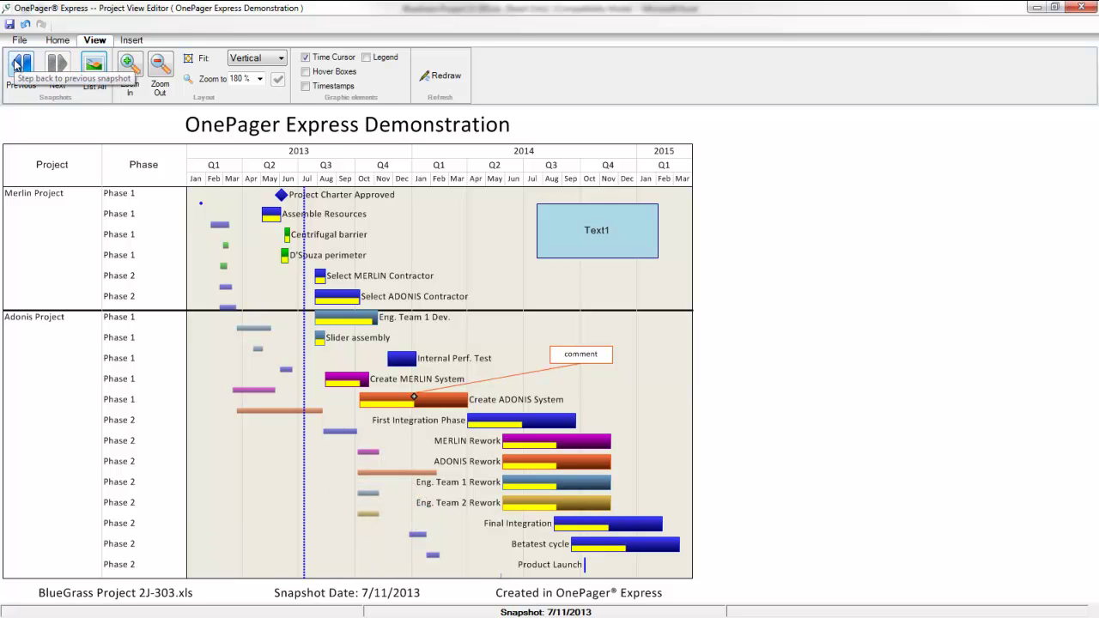
{"action": "left_click", "coordinate": [17, 66]}
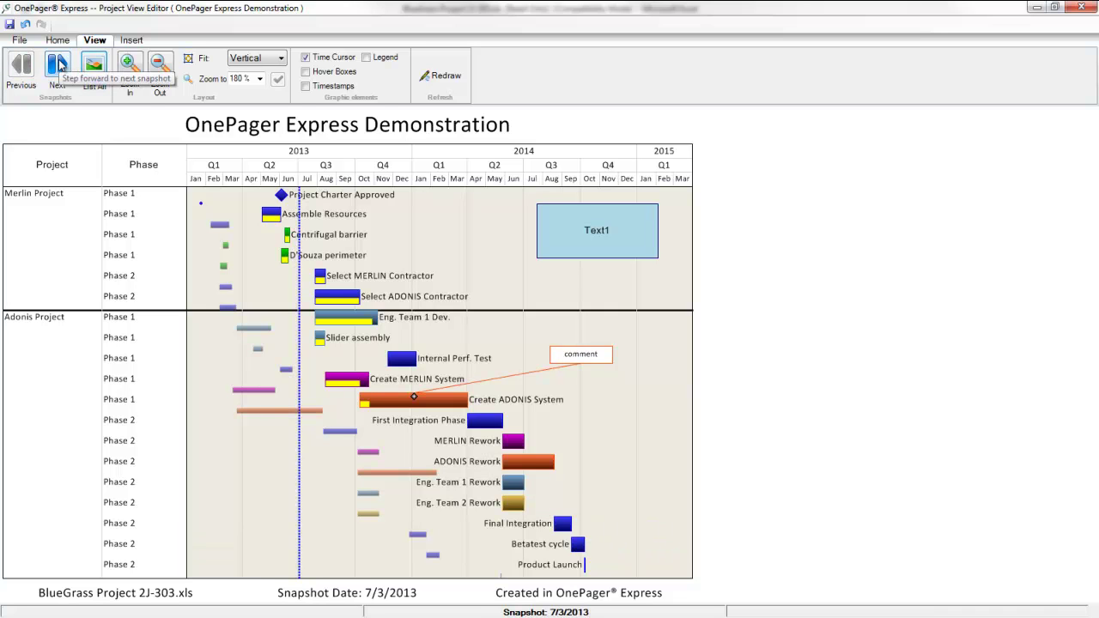
{"action": "left_click", "coordinate": [58, 65]}
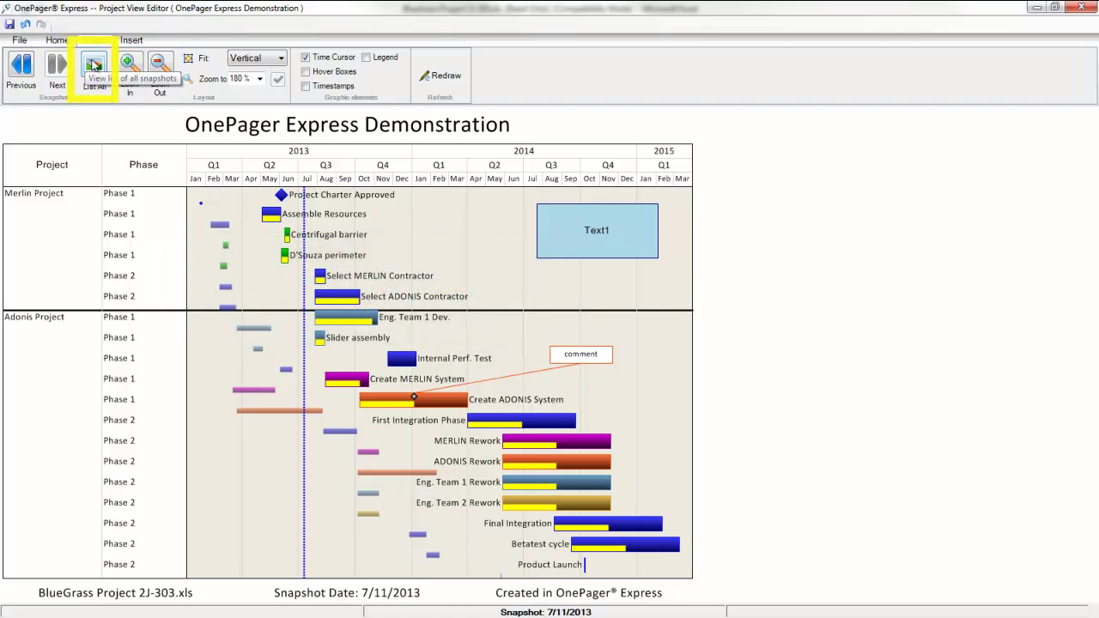
{"action": "left_click", "coordinate": [94, 66]}
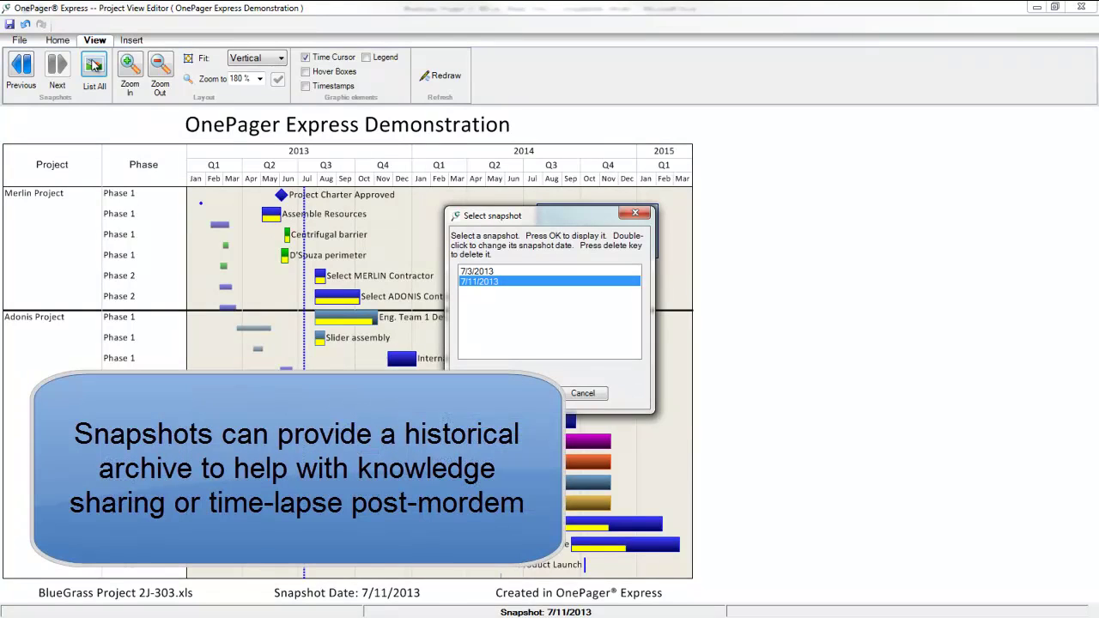
{"action": "left_click", "coordinate": [584, 393]}
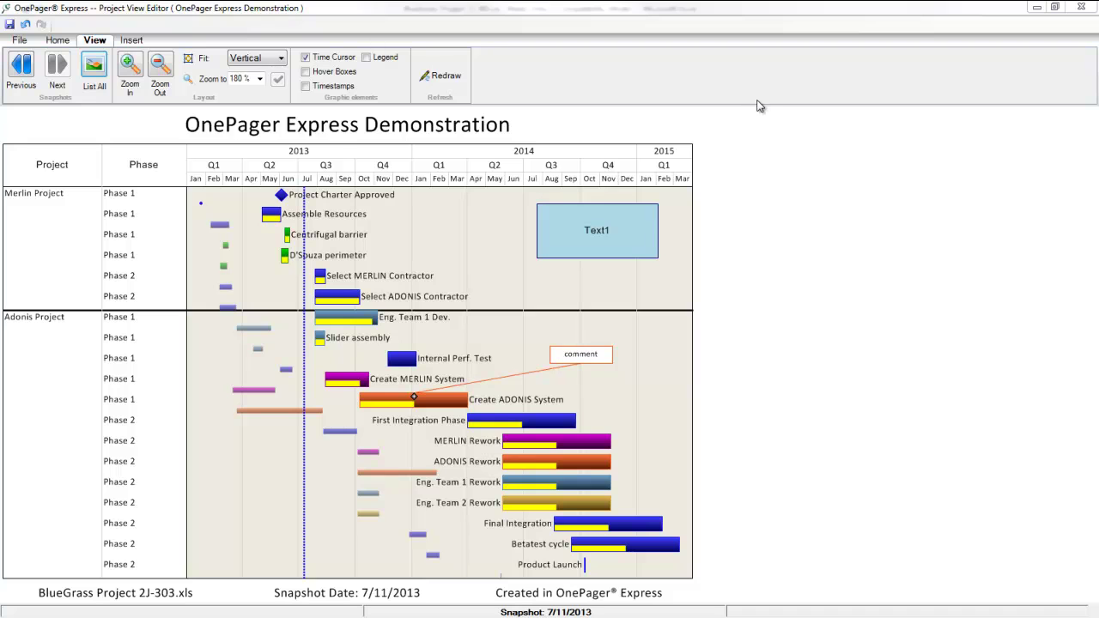
- Copy the graph, switch to PowerPoint, paste it onto the blank slide and shrink it to fit within the slide
{"action": "left_click", "coordinate": [60, 42]}
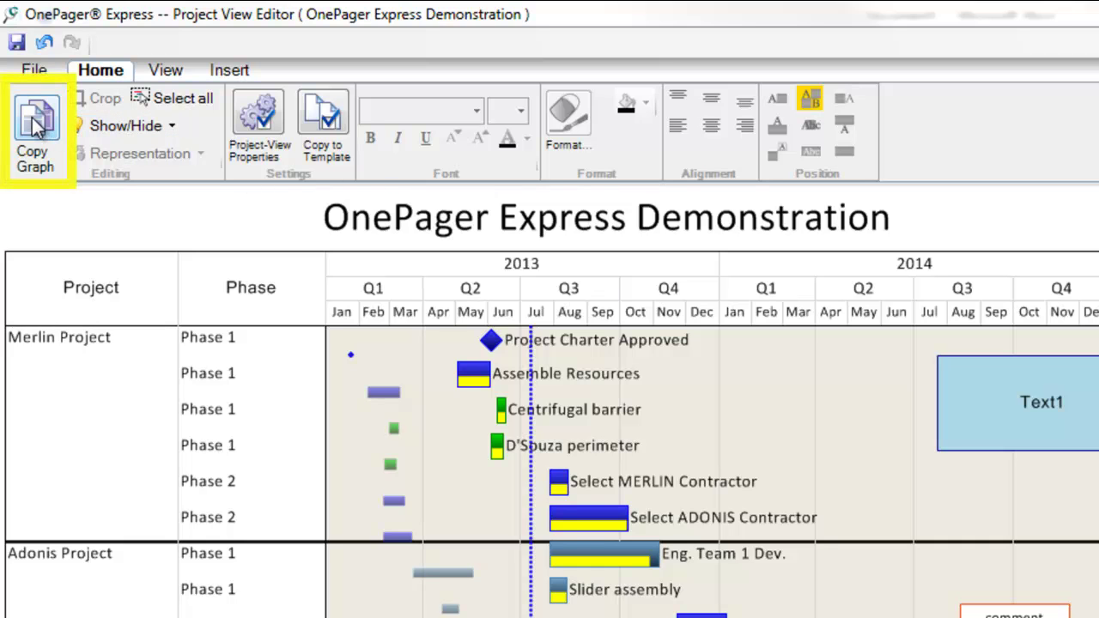
{"action": "left_click", "coordinate": [32, 125]}
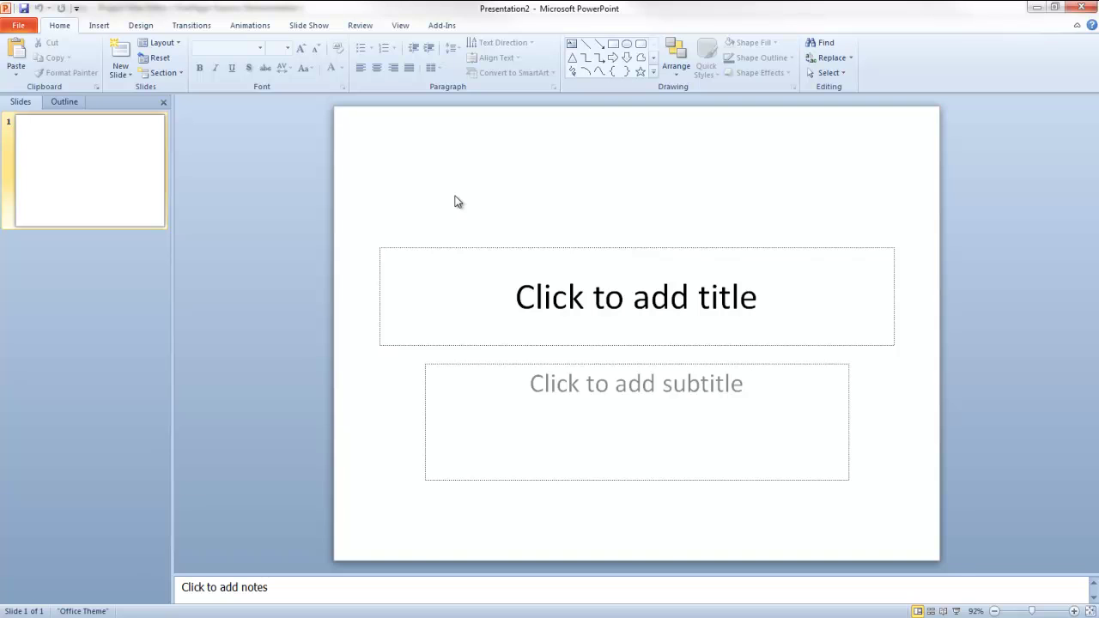
{"action": "key", "text": "ctrl+v"}
{"action": "left_click_drag", "start_coordinate": [959, 102], "coordinate": [900, 164]}
{"action": "left_click_drag", "start_coordinate": [311, 566], "coordinate": [354, 525]}
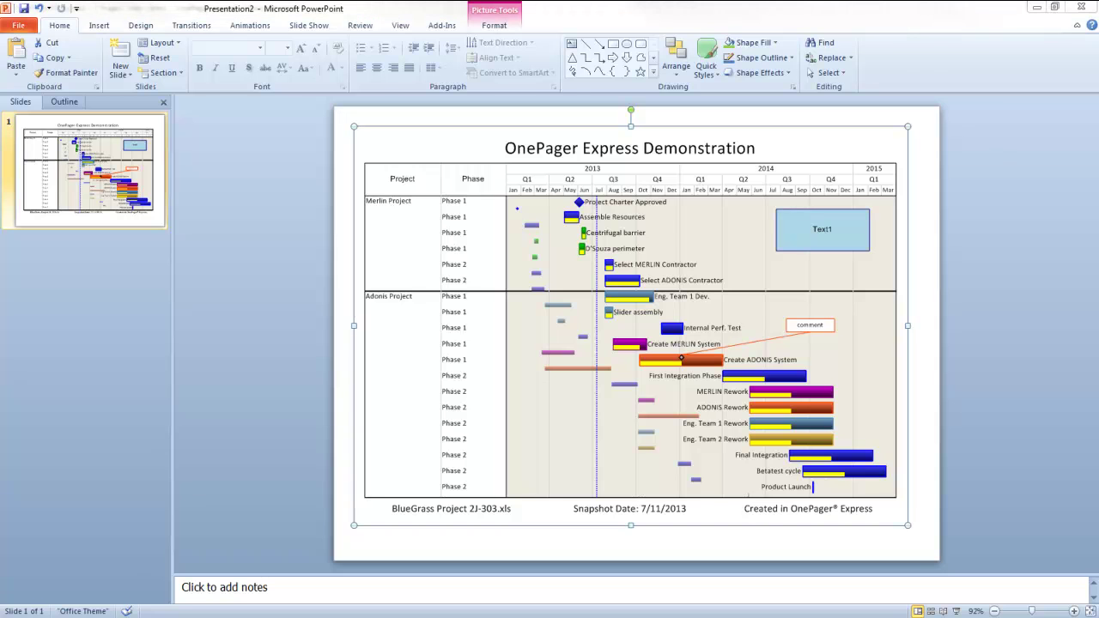
- Paste the copied graph into the body of a new Outlook message and into a blank Word document
{"action": "key", "text": "alt+Tab"}
{"action": "left_click", "coordinate": [304, 375]}
{"action": "key", "text": "ctrl+v"}
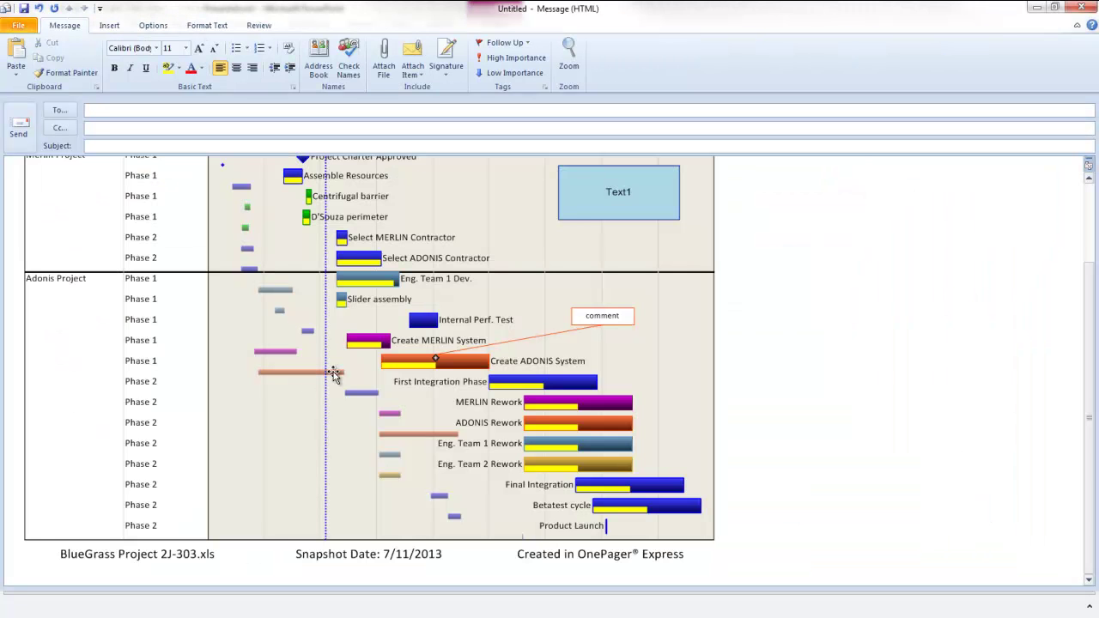
{"action": "key", "text": "alt+Tab"}
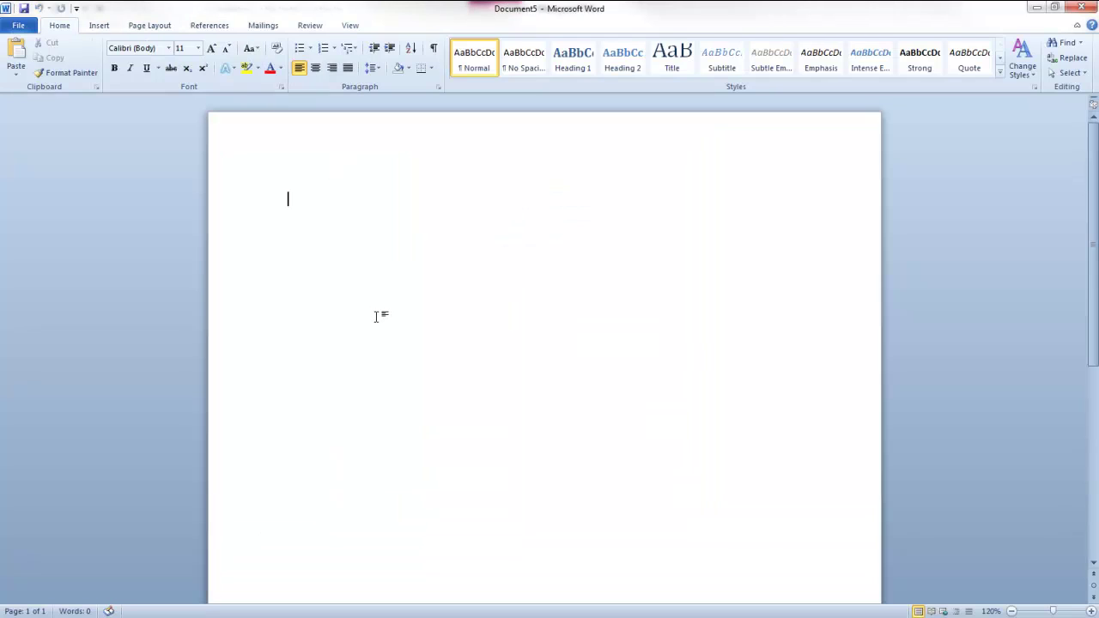
{"action": "key", "text": "ctrl+v"}
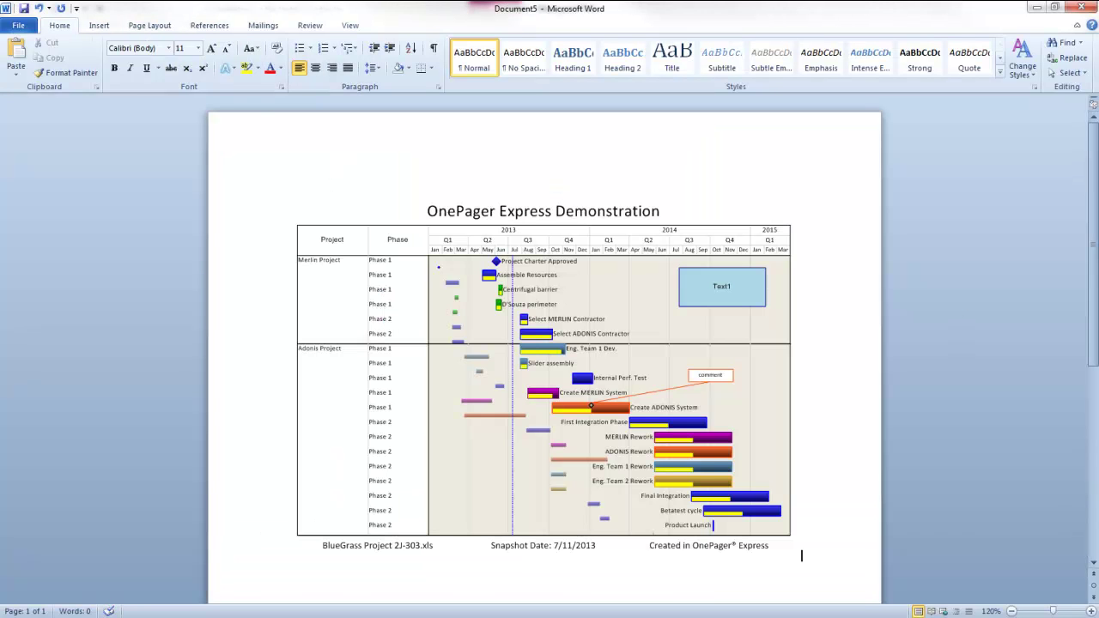
- Switch back to OnePager Express and look at exporting the project view to a PNG image file, without saving it
{"action": "key", "text": "alt+Tab"}
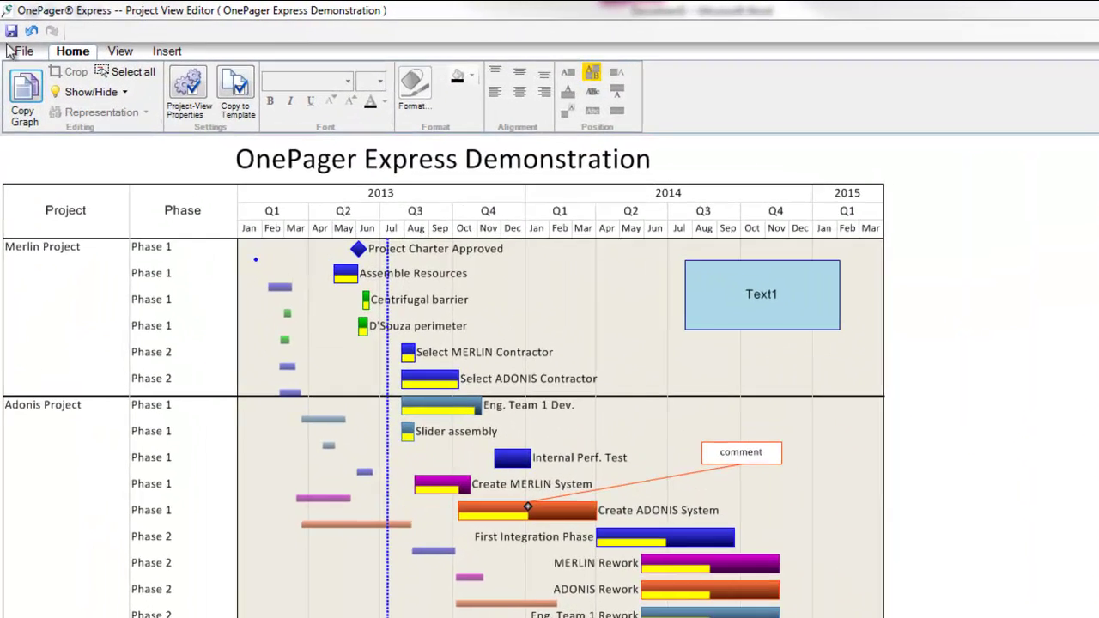
{"action": "left_click", "coordinate": [10, 50]}
{"action": "left_click", "coordinate": [48, 246]}
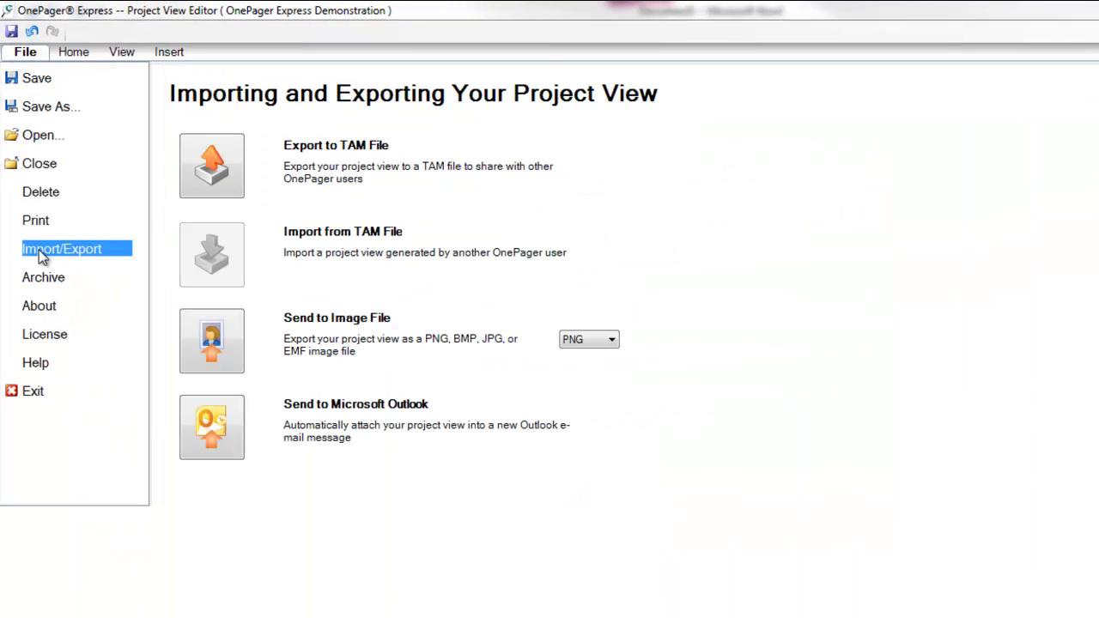
{"action": "left_click", "coordinate": [215, 348]}
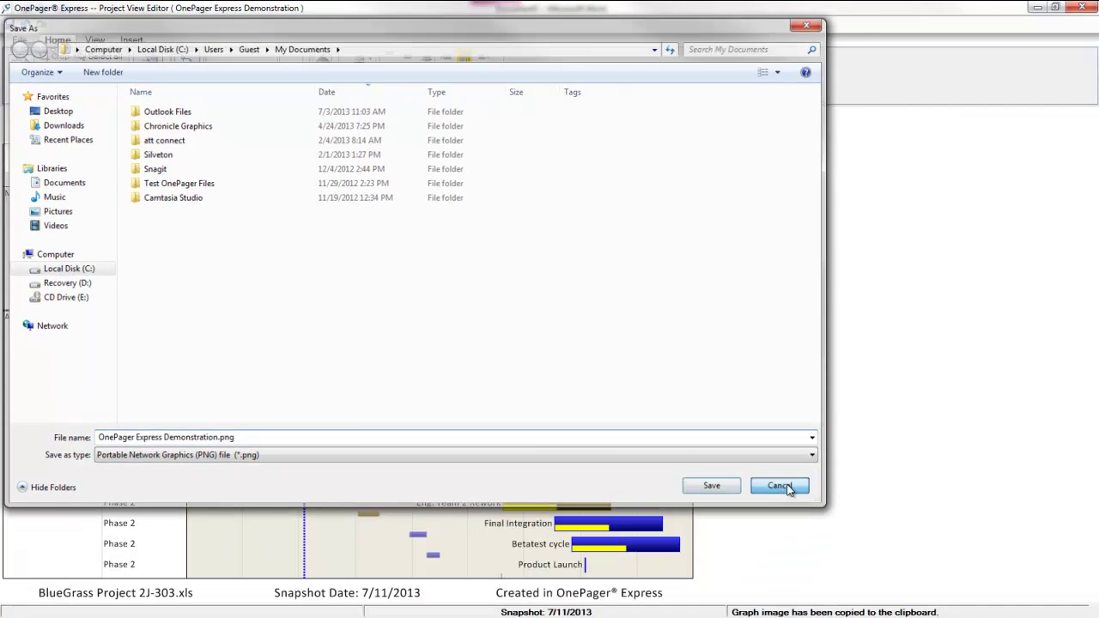
{"action": "left_click", "coordinate": [785, 486]}
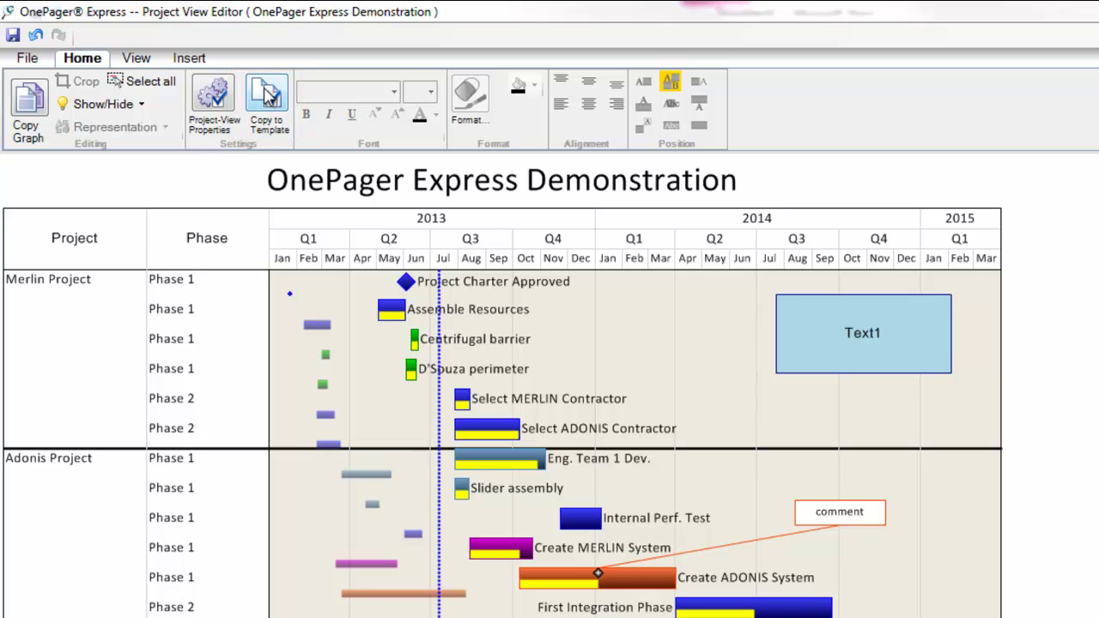
- Copy the settings of the OnePager Express Demonstration project view to a new template
{"action": "left_click", "coordinate": [266, 96]}
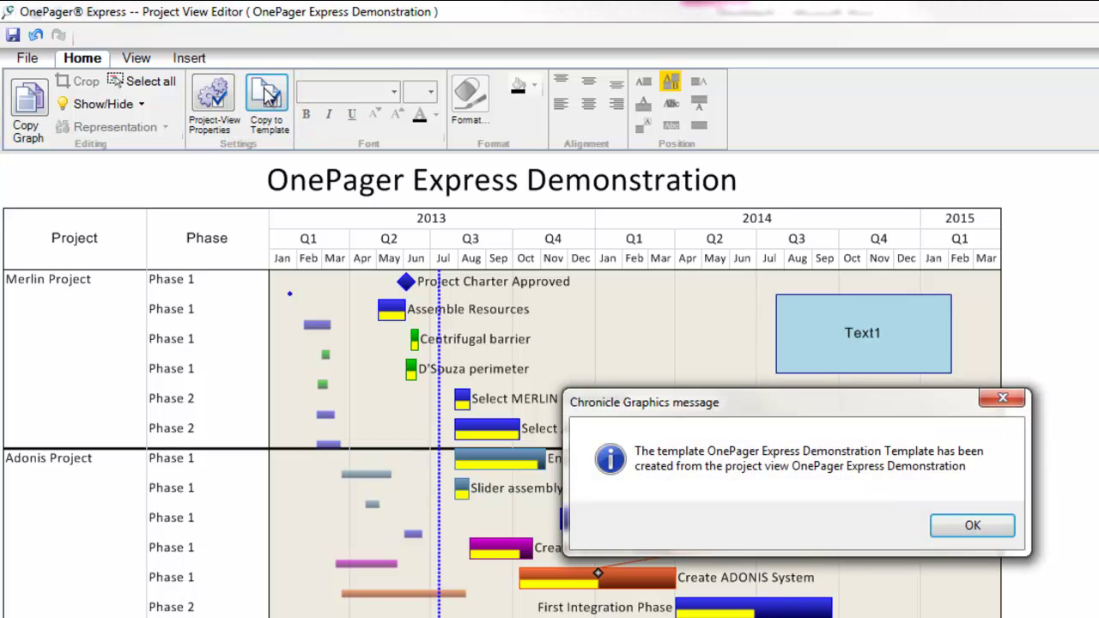
{"action": "left_click", "coordinate": [971, 527]}
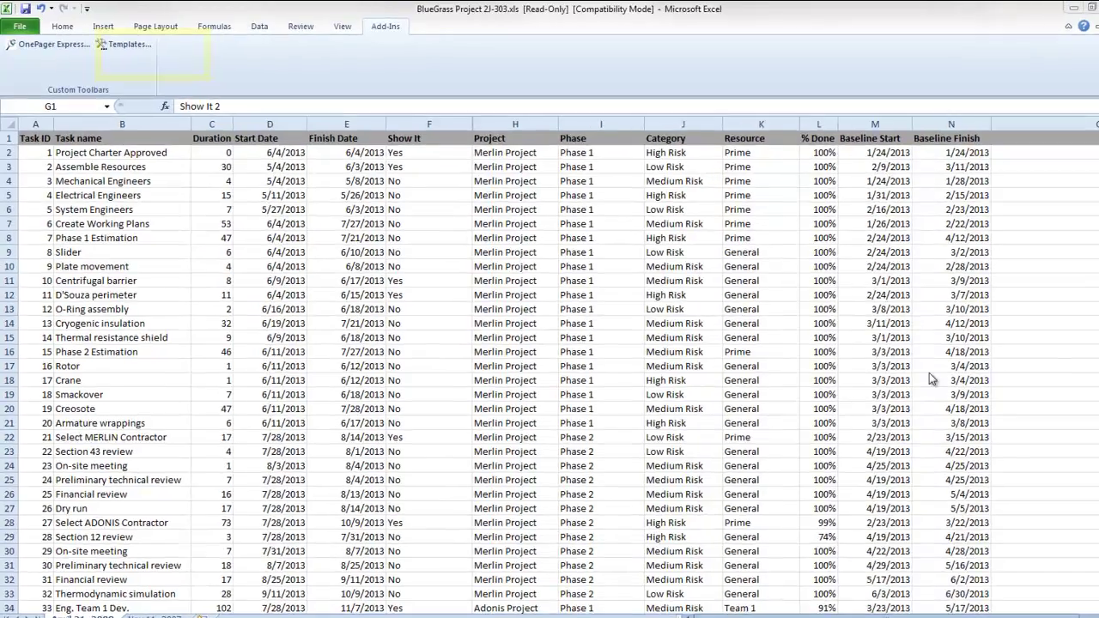